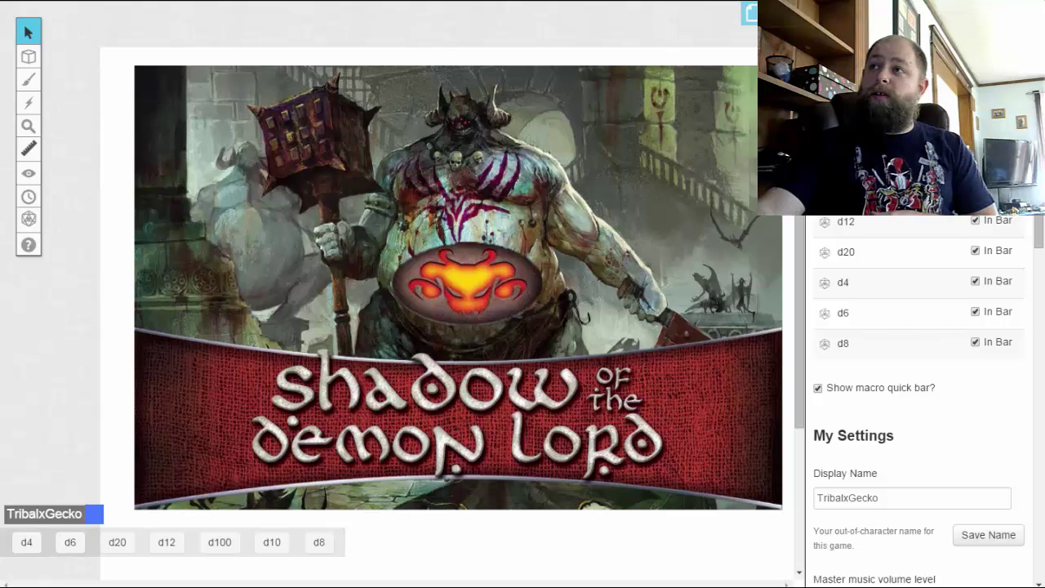
Step: Save the Elleoy Zeck character from the Journal and show its Character Sheet with default 10 attributes
left_click(819, 13)
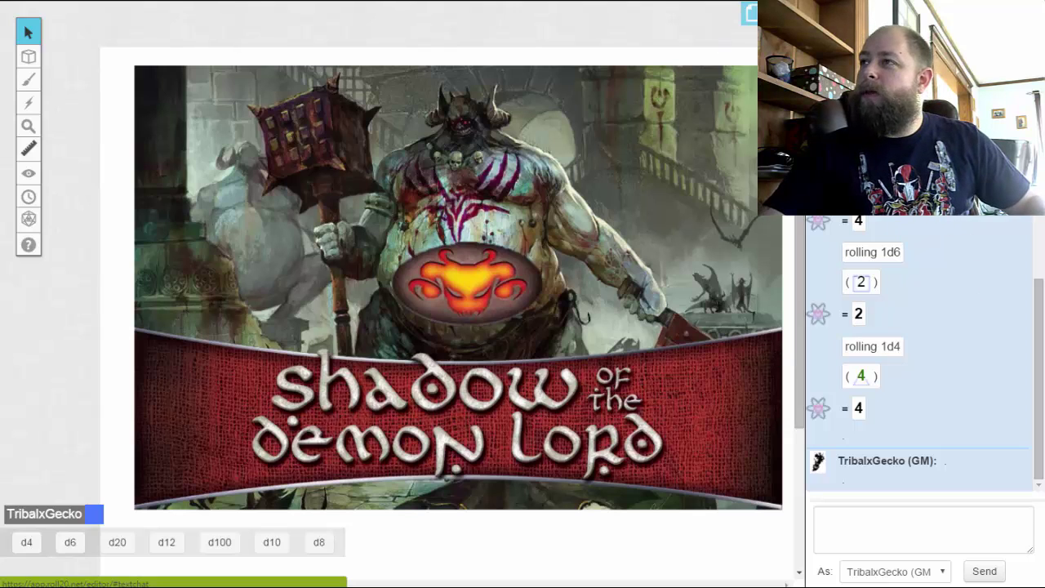
left_click(867, 16)
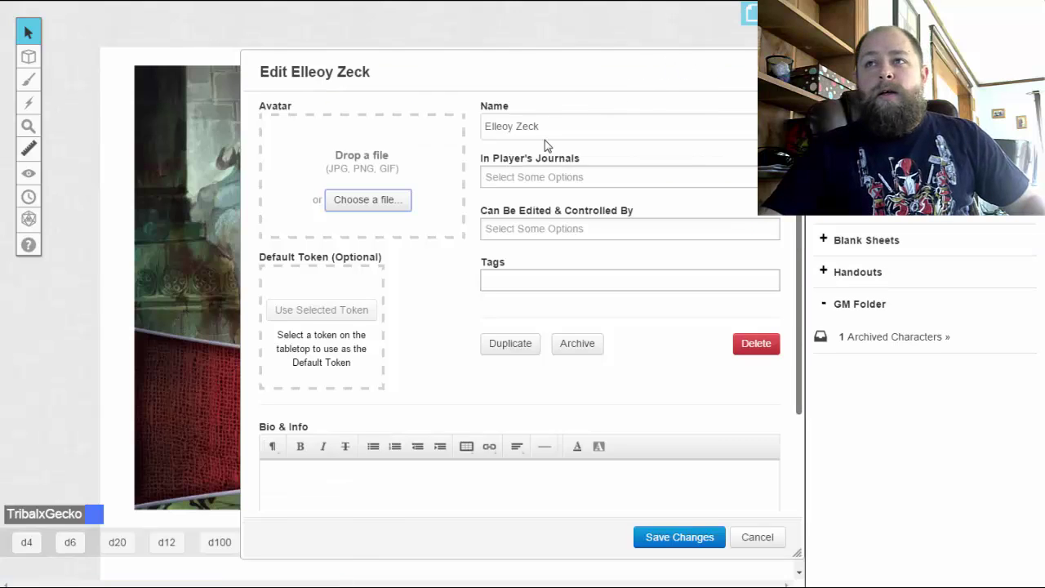
left_click(692, 535)
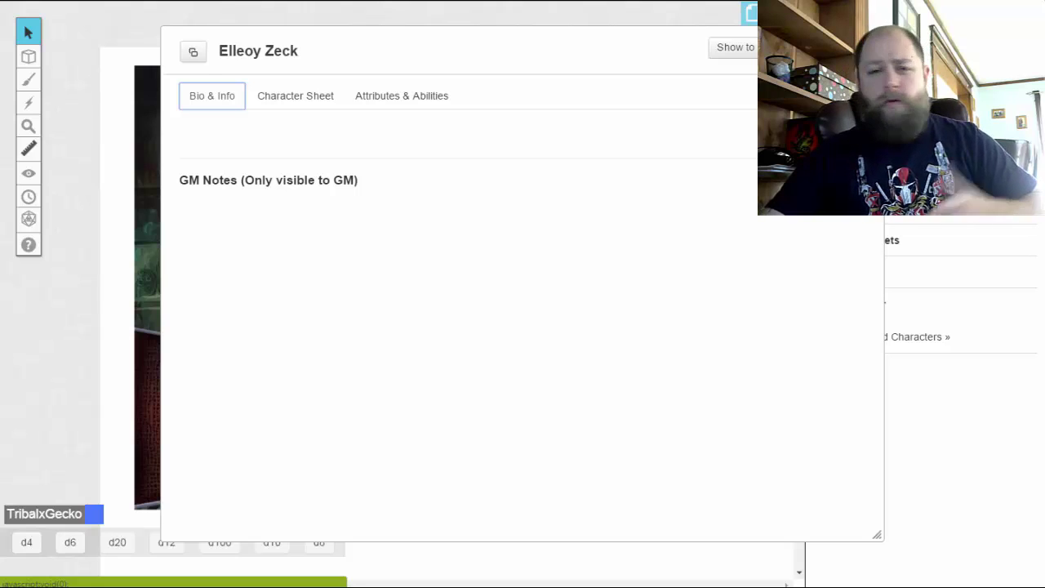
left_click(328, 96)
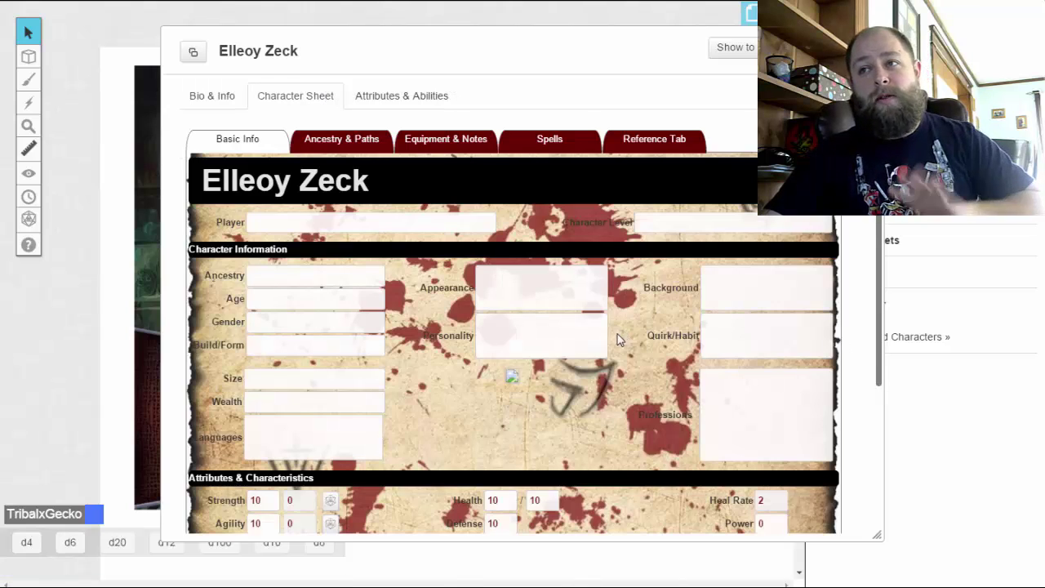
Step: Enter the player's name in the Player field of the sheet
scroll(585, 346, "down", 1)
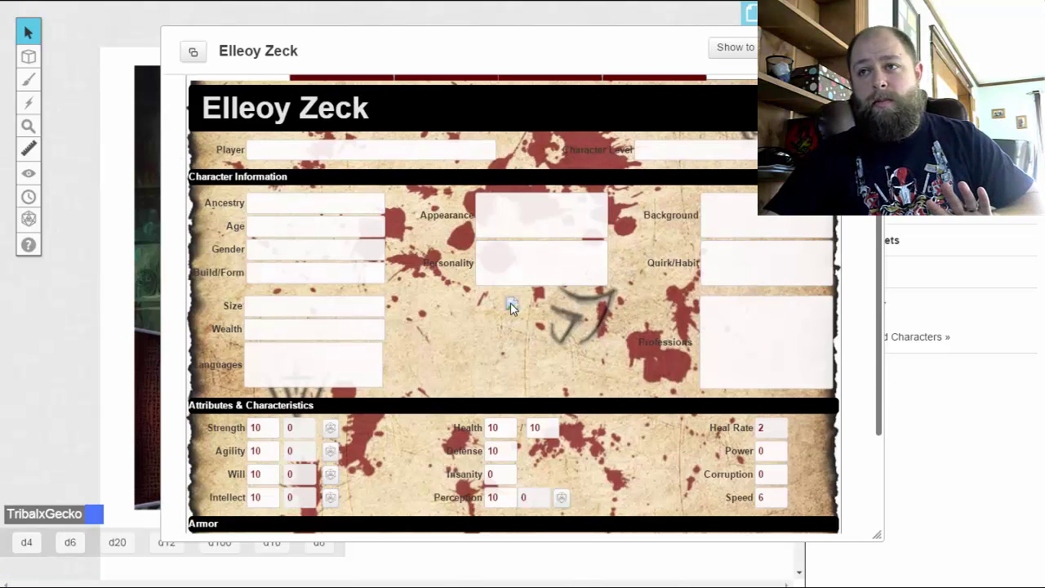
scroll(510, 306, "down", 1)
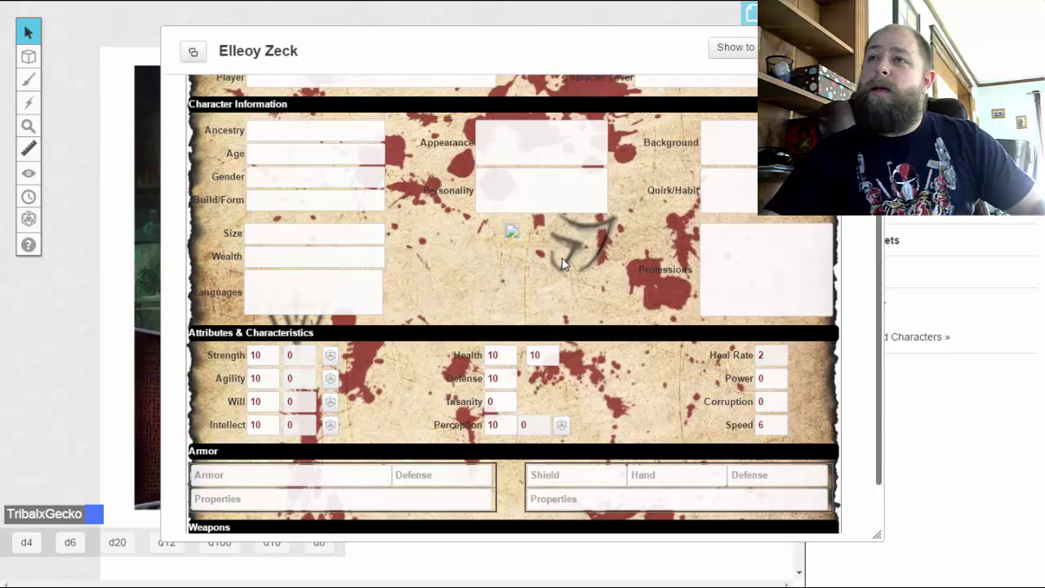
scroll(572, 261, "up", 2)
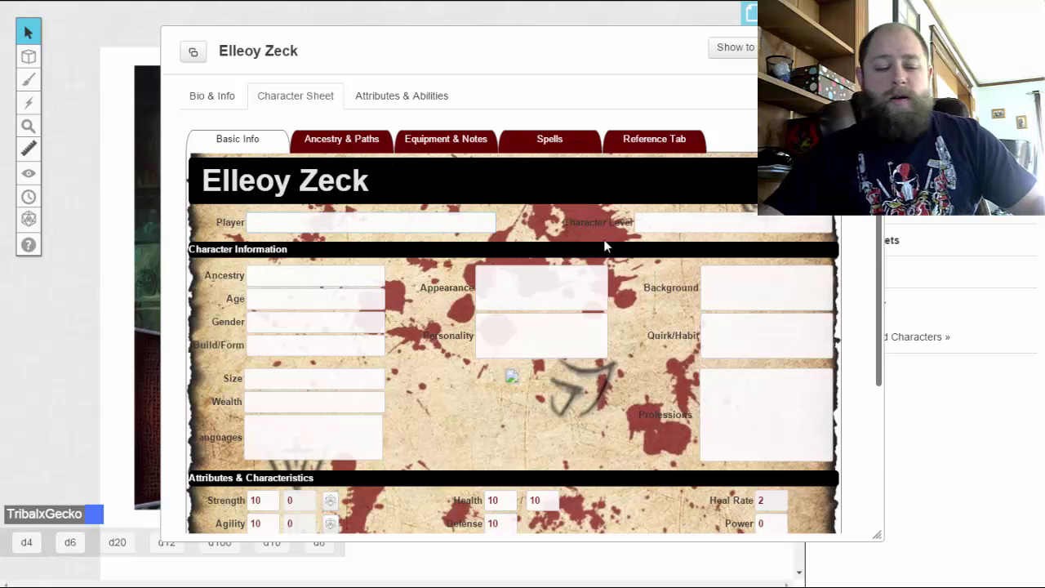
type("Morga")
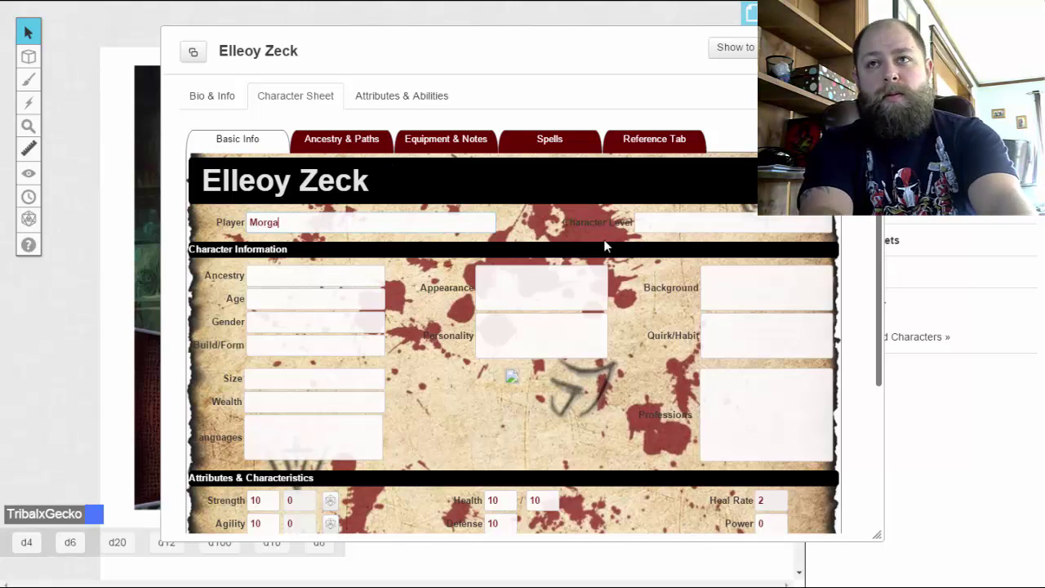
type("n")
Step: Set Character Level to 1 and move the sheet window up and left
left_click(669, 231)
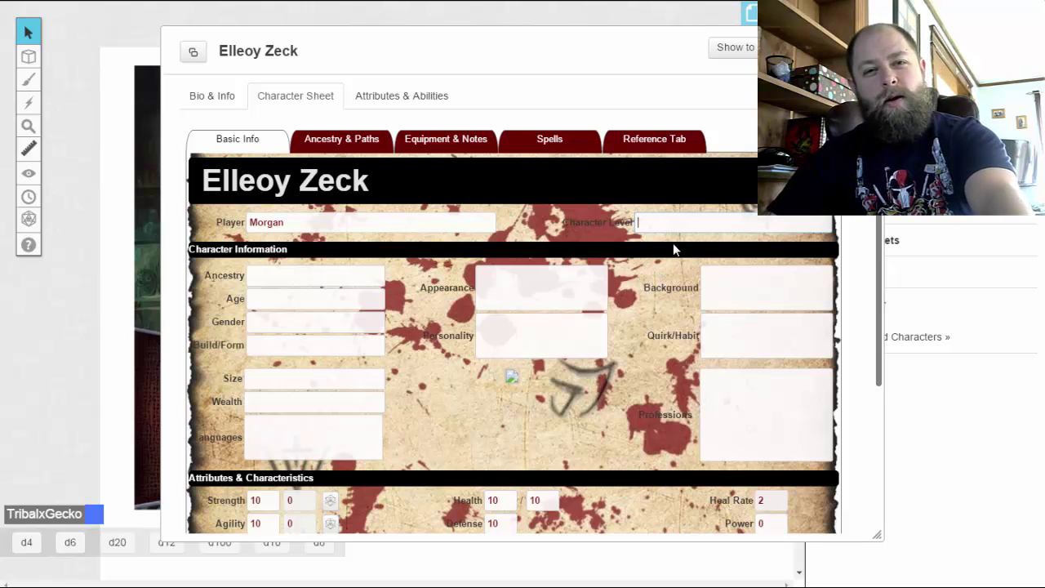
type("1")
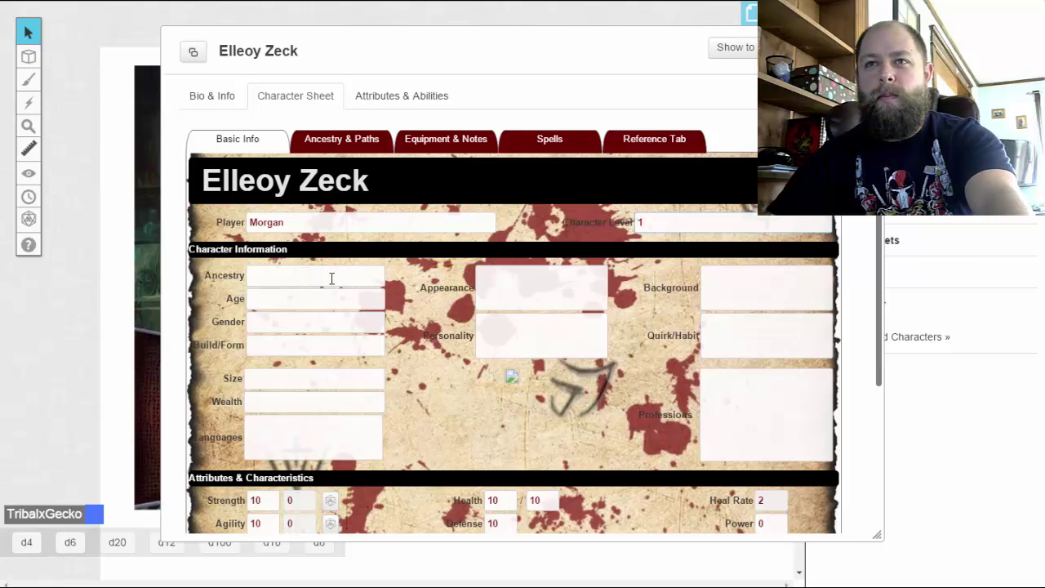
left_click(332, 278)
left_click_drag(641, 54, 533, 28)
Step: Roll a d6 into the chat, getting a 2
left_click(820, 14)
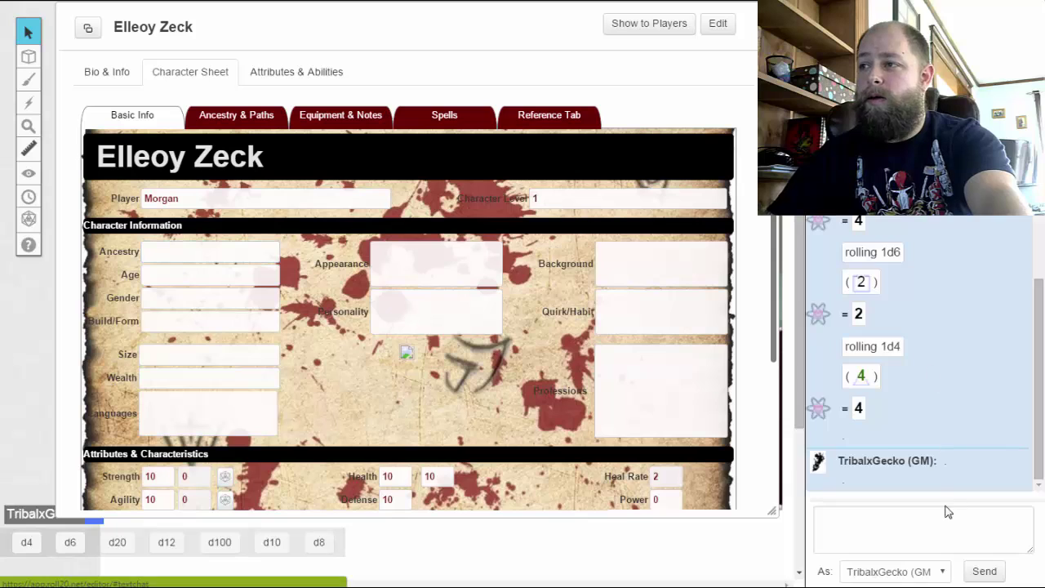
left_click(943, 520)
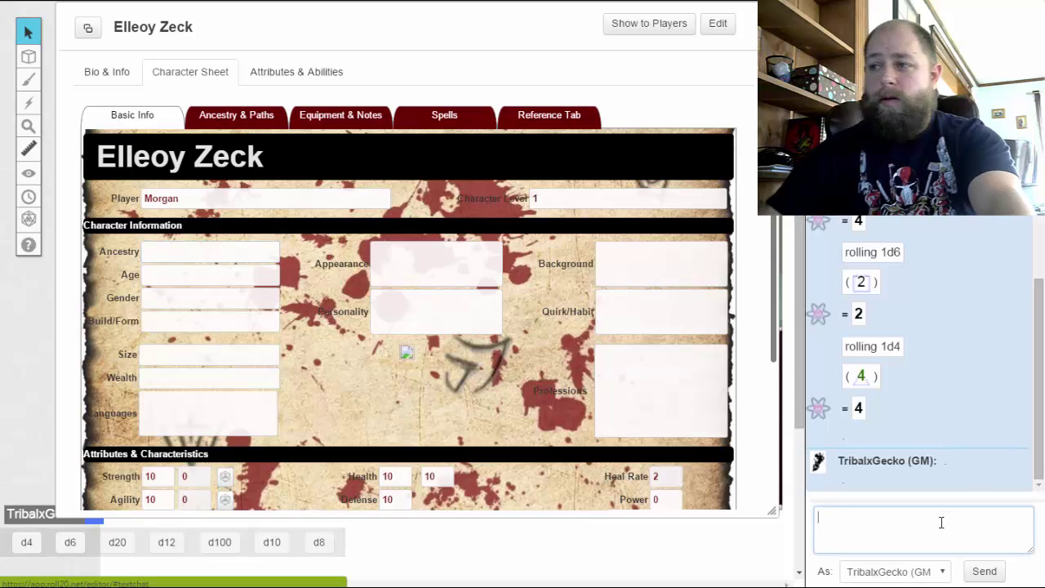
left_click(80, 543)
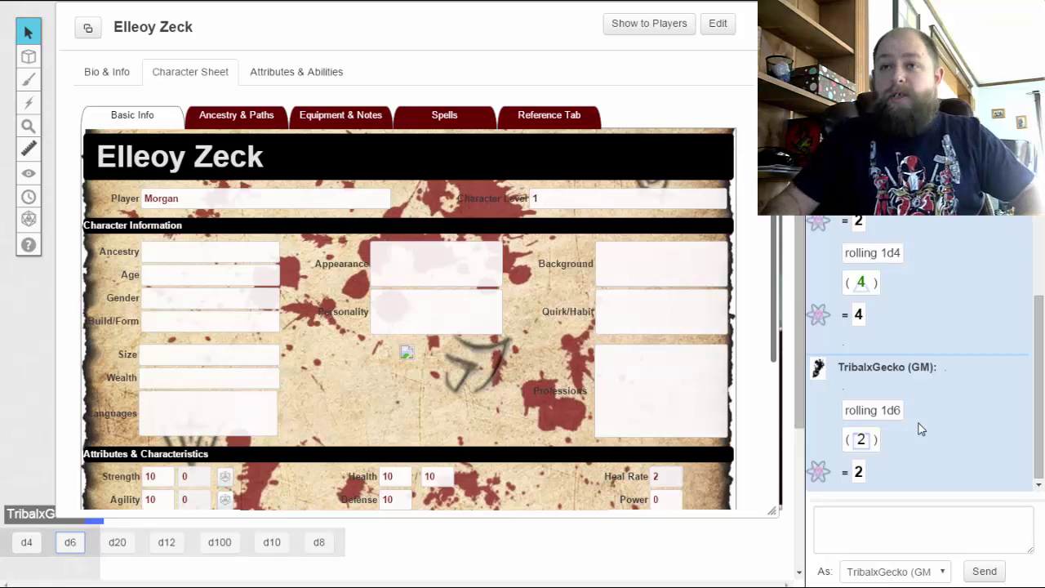
Step: Enter Changeling as the character's Ancestry
left_click(156, 251)
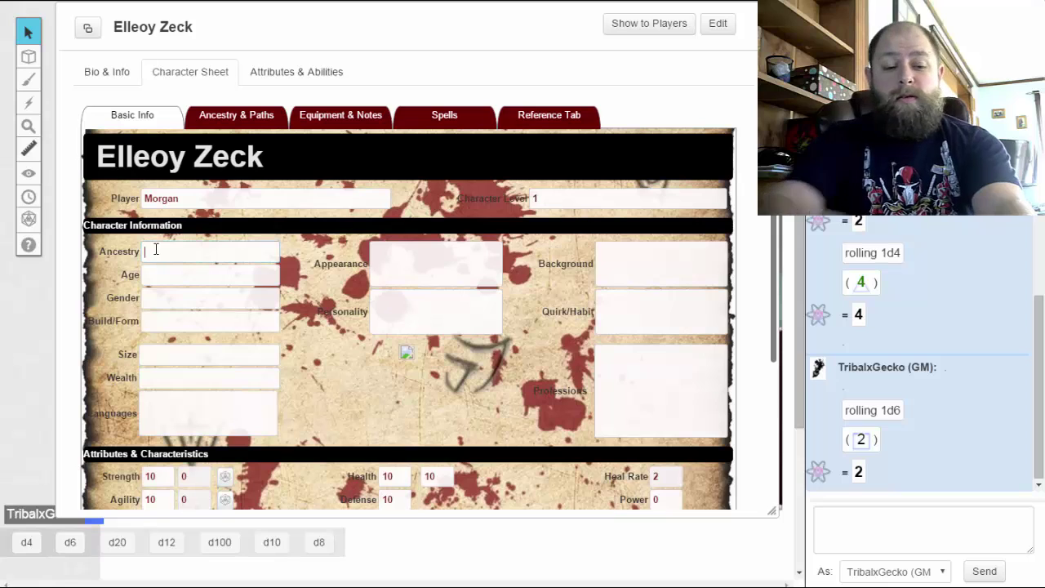
type("Changeling")
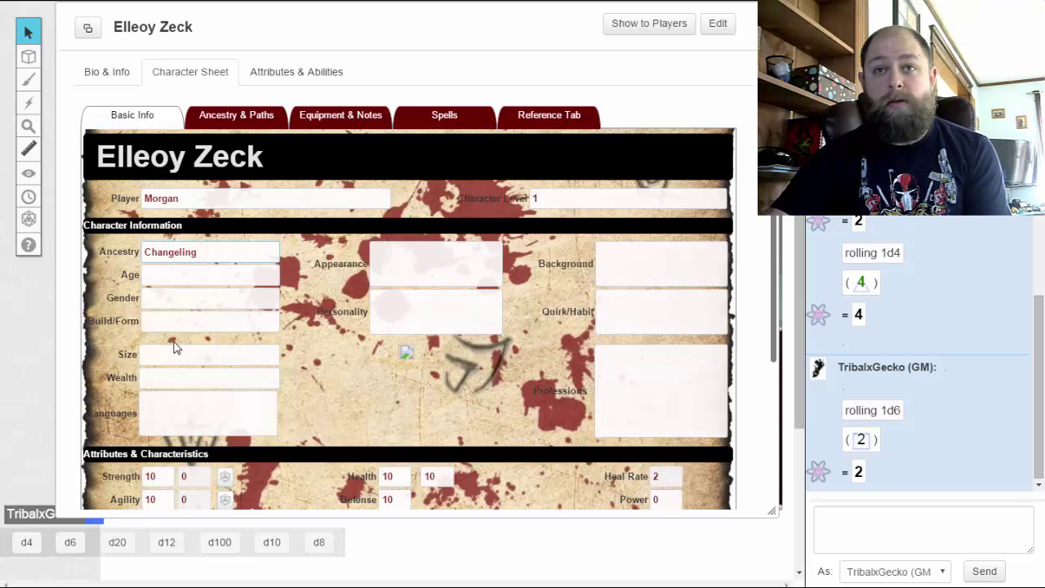
scroll(167, 339, "down", 2)
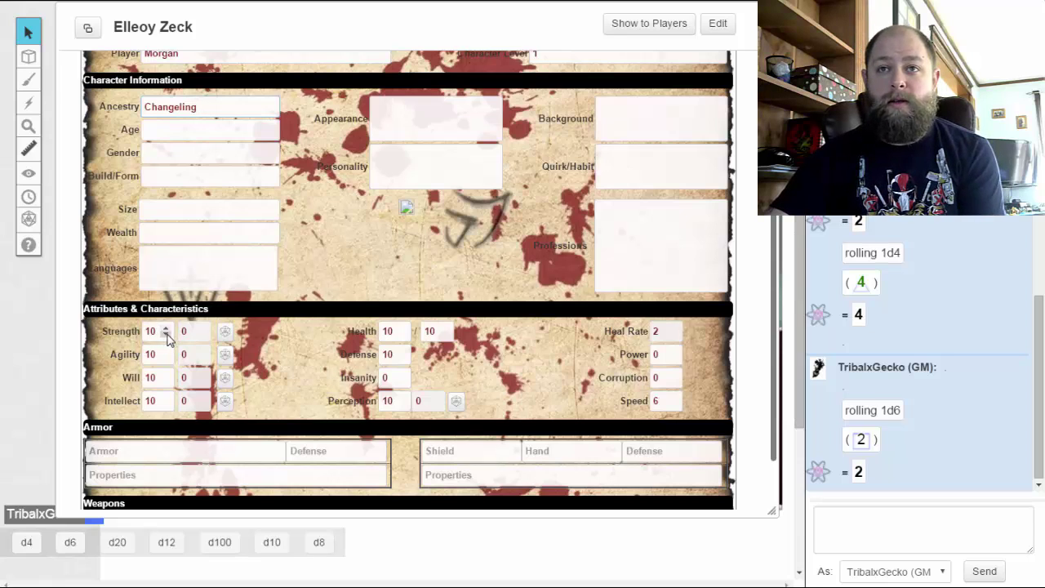
Step: Adjust Strength with the spinner until it settles at 9, giving a -1 modifier
left_click(166, 335)
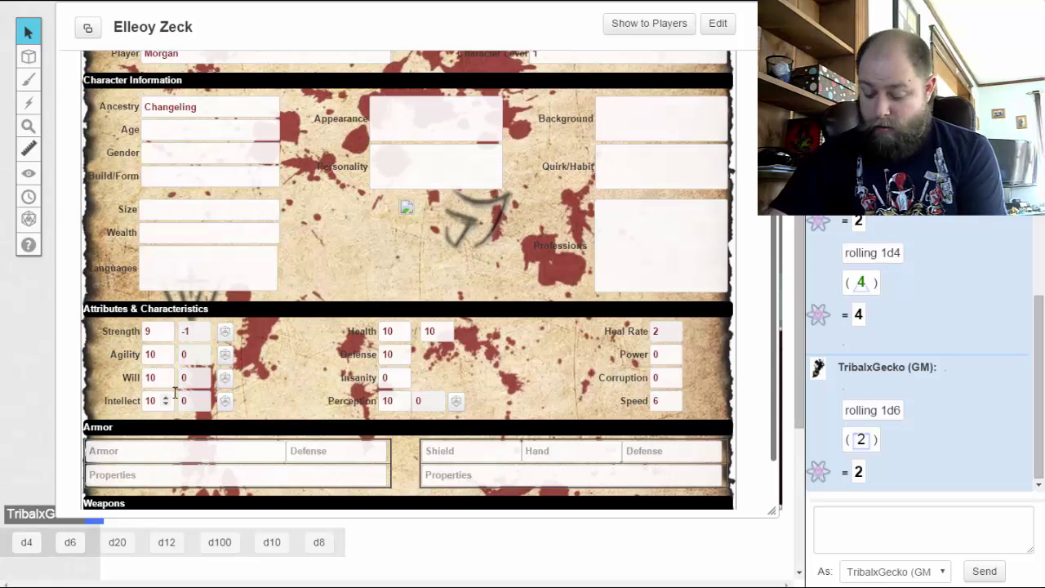
left_click(151, 330)
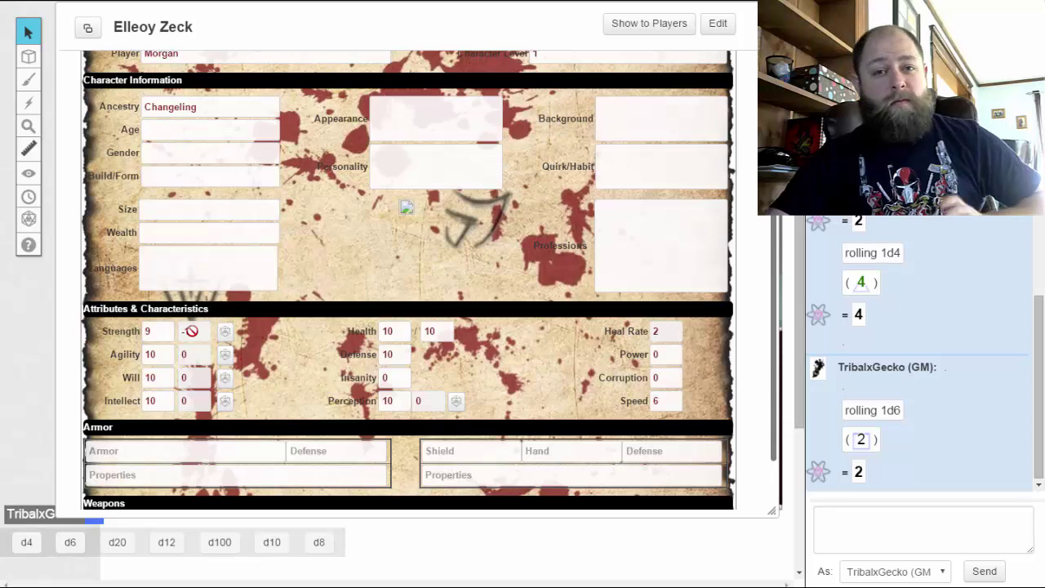
left_click(165, 327)
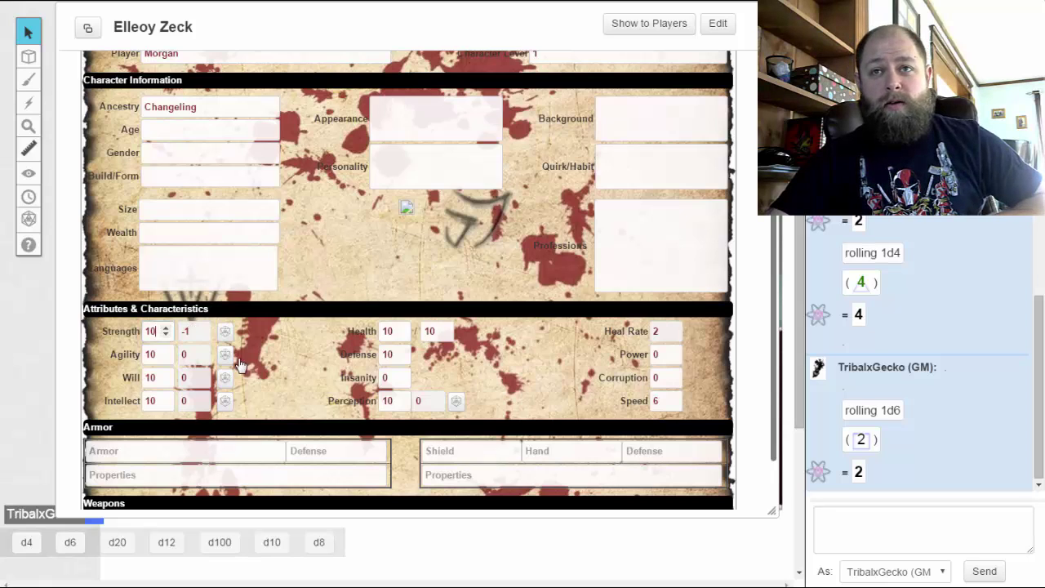
left_click(166, 327)
left_click(165, 327)
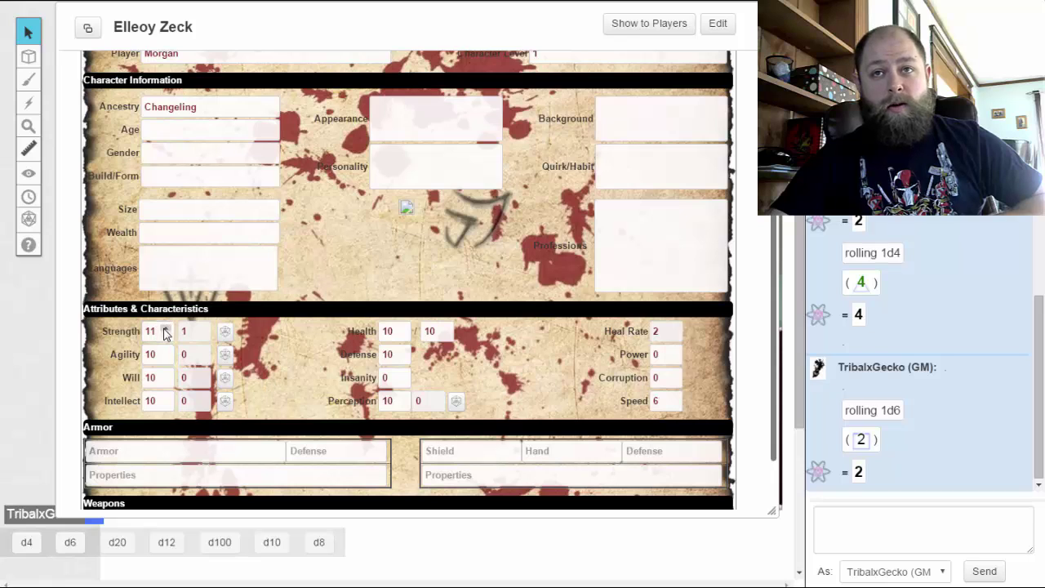
left_click(165, 327)
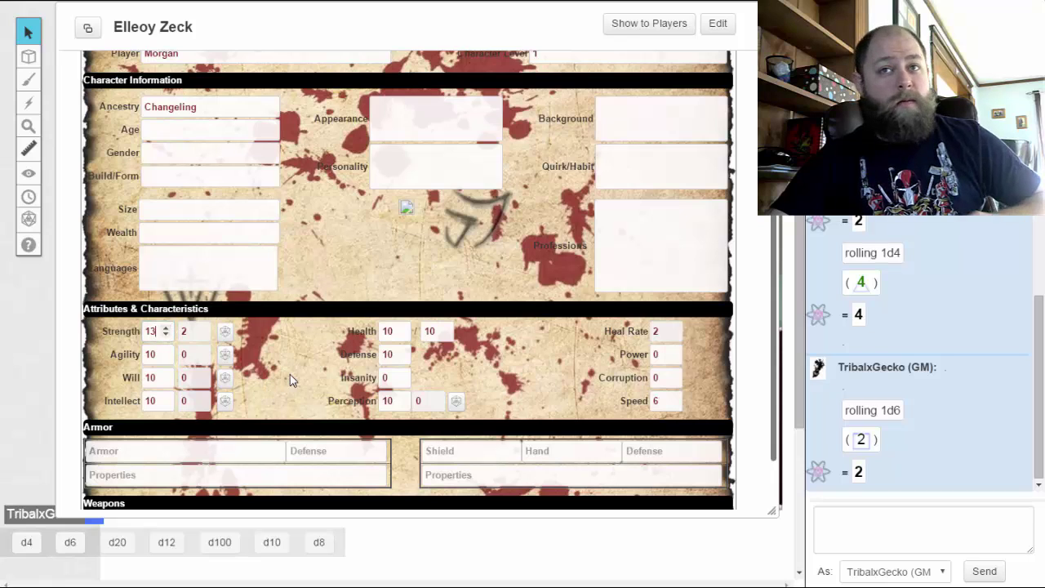
left_click(166, 335)
left_click(165, 335)
left_click(165, 335)
left_click(165, 335)
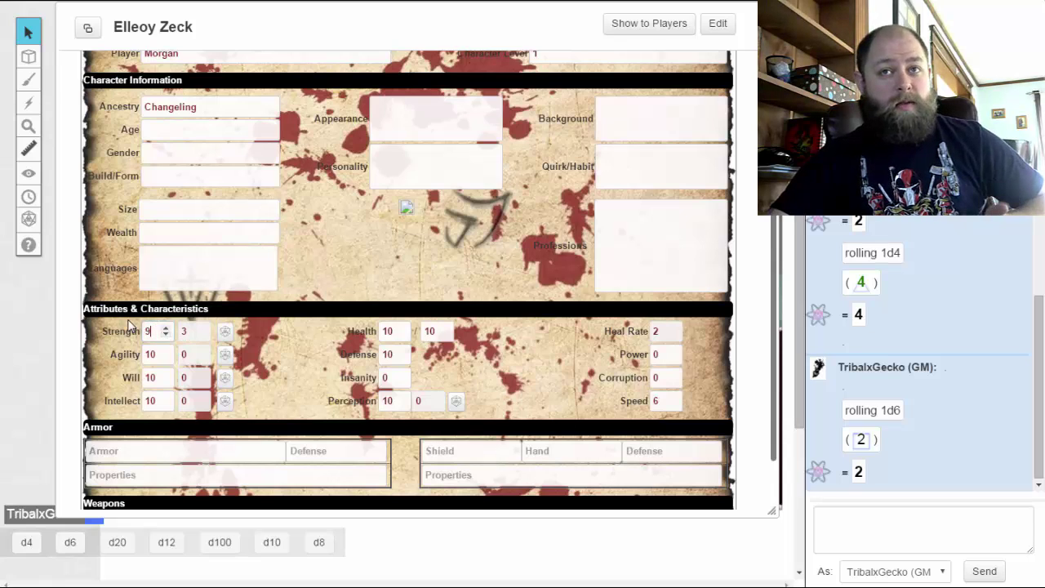
left_click(301, 402)
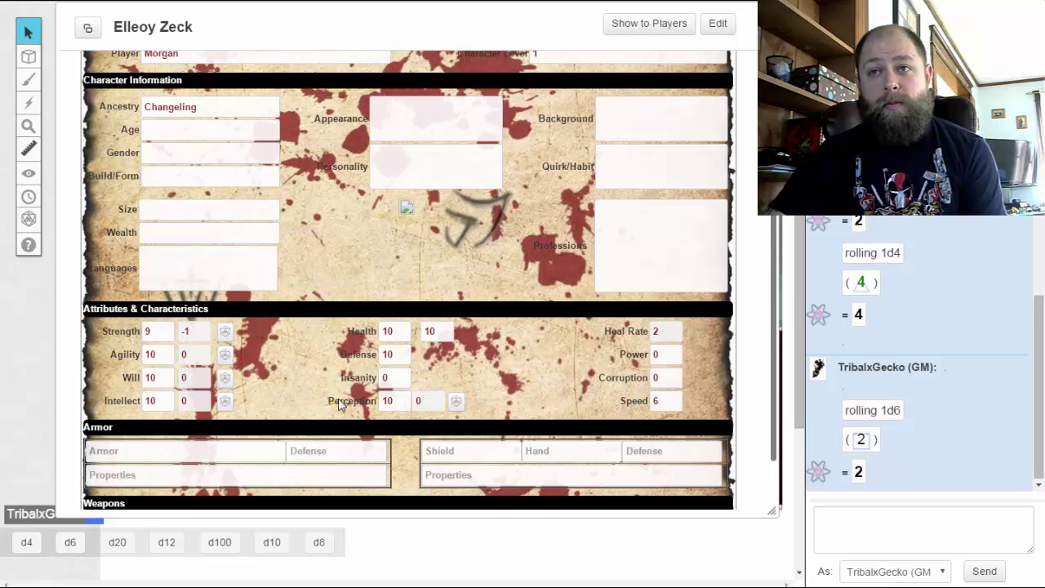
Step: Raise Perception to 11 and lower current and maximum Health to 9
left_click(402, 396)
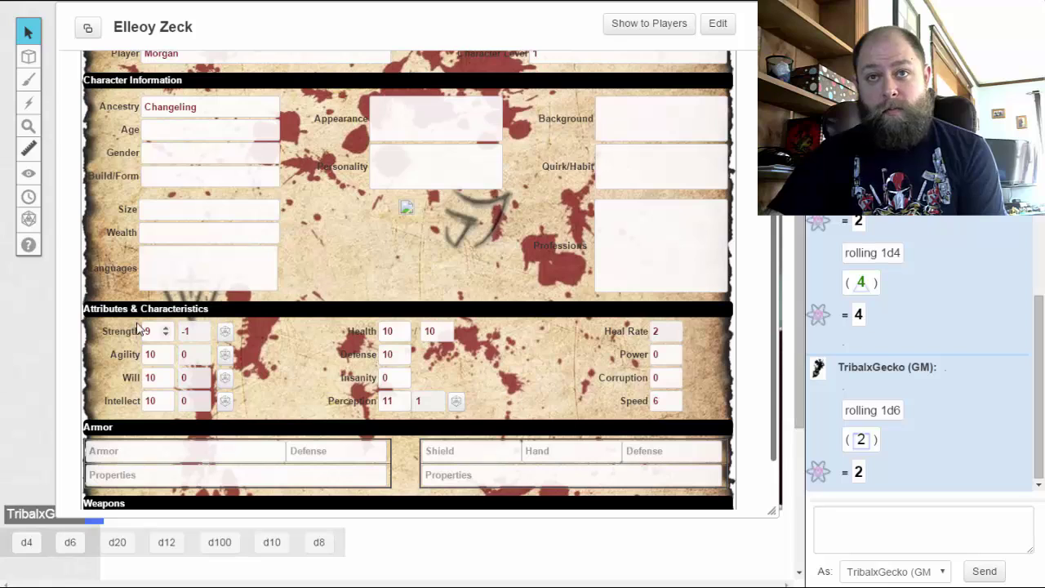
left_click(403, 334)
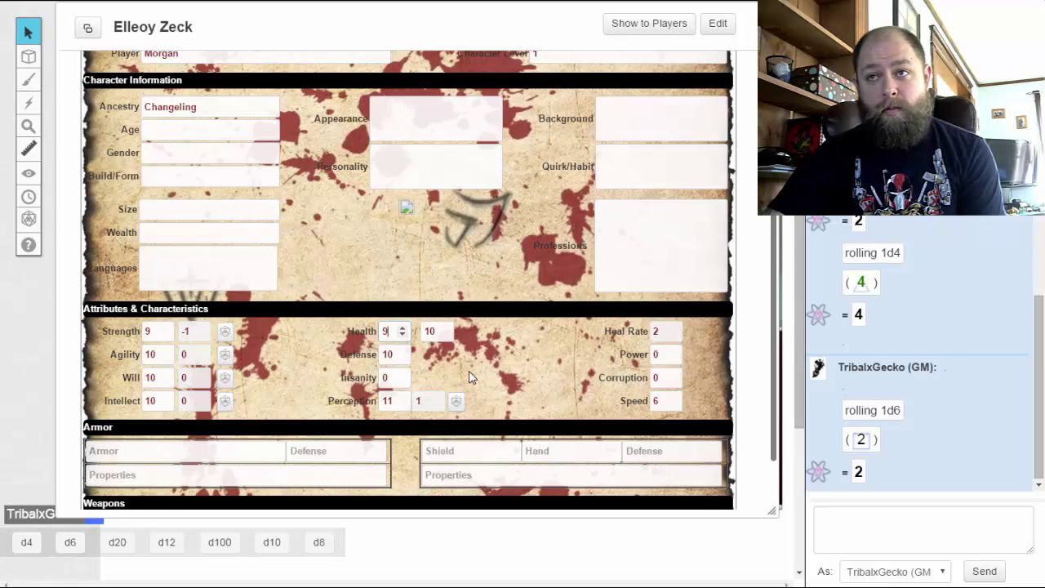
left_click(448, 335)
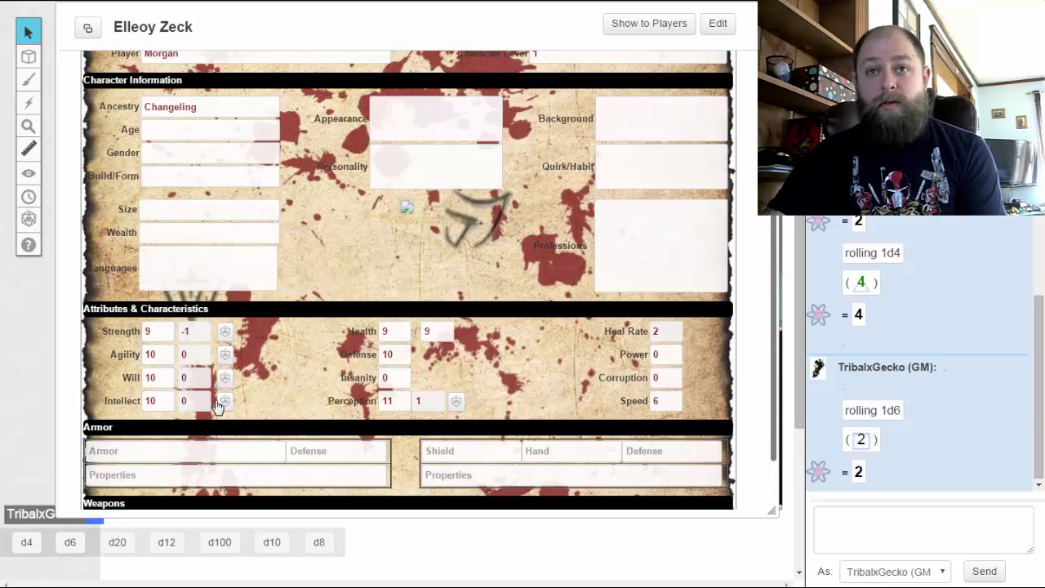
left_click(152, 212)
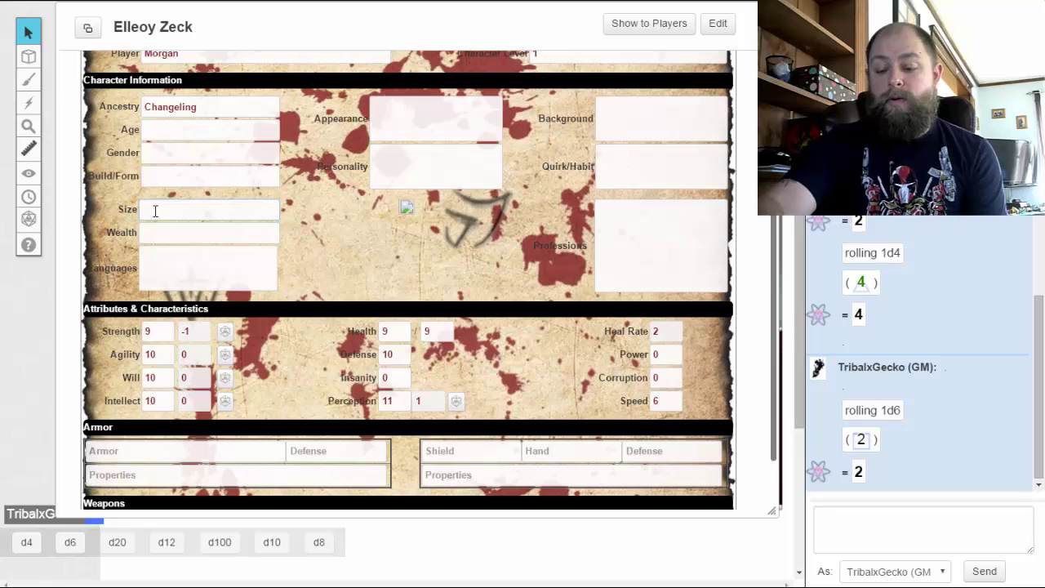
Step: Set Size to 1, Speed to 10 and Languages to Common, then show Ancestry & Paths
type("1")
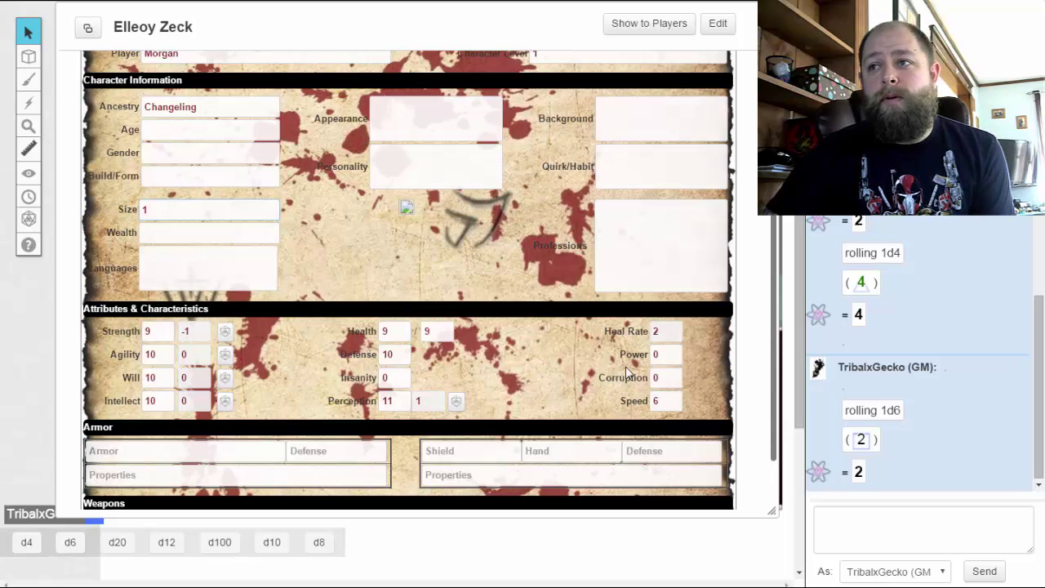
left_click(673, 399)
left_click(673, 399)
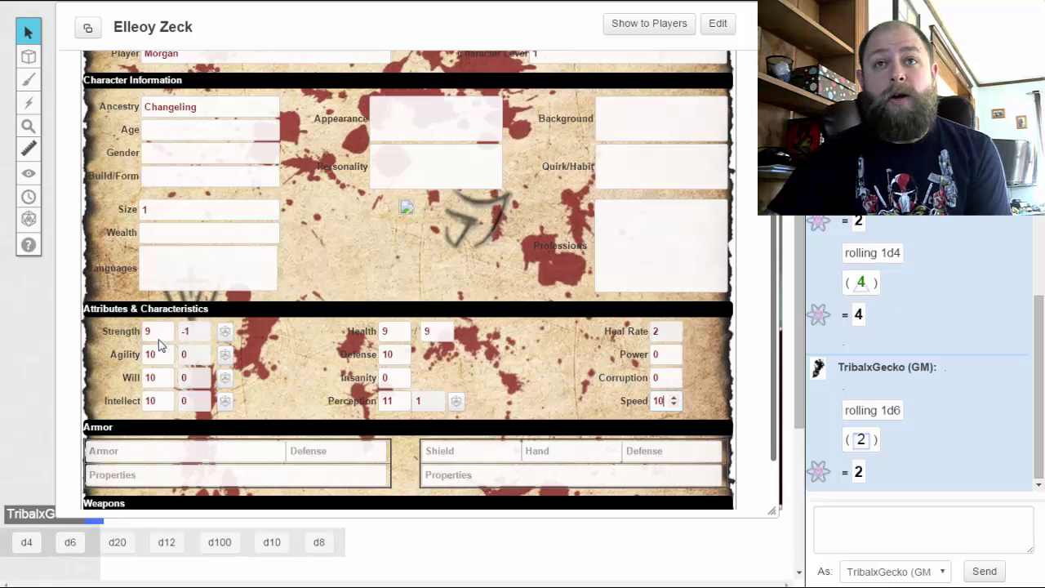
left_click(184, 257)
type("Common")
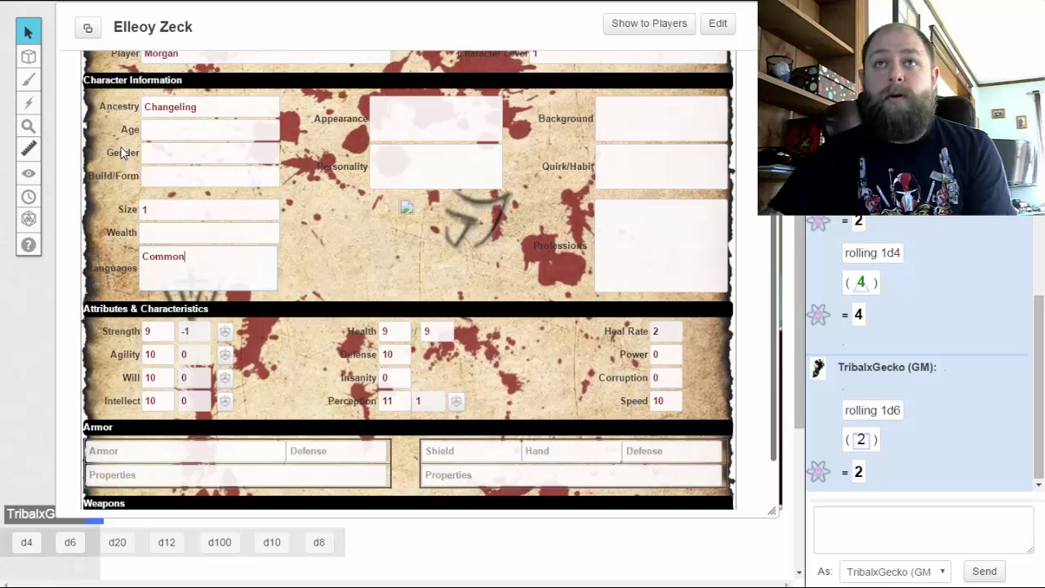
scroll(348, 336, "up", 3)
left_click(222, 120)
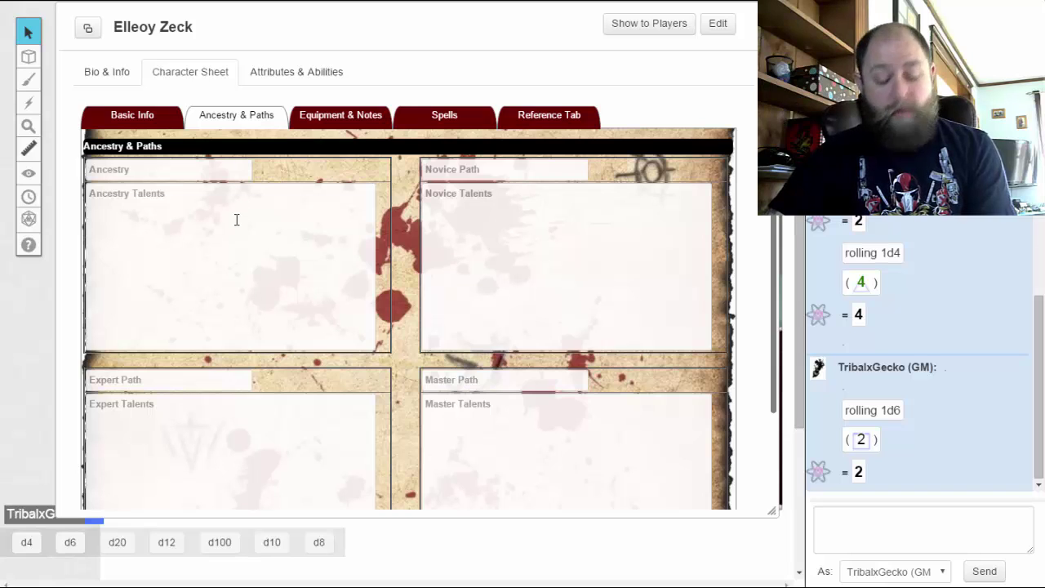
Step: Name the ancestry Changeling and list 'Immune: Damage from Diseases, Charms, Diseases'
left_click(143, 169)
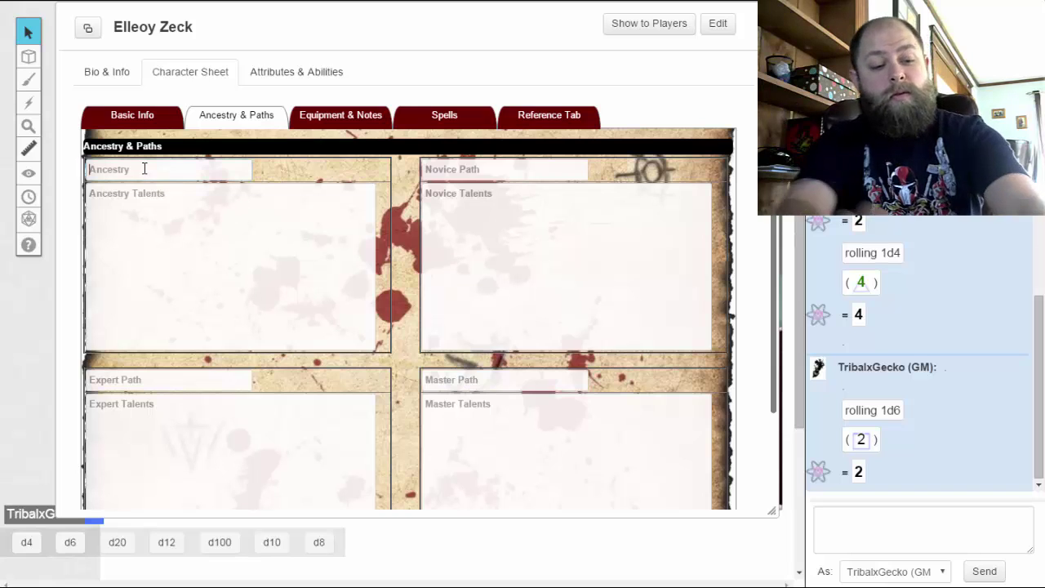
type("Changeling")
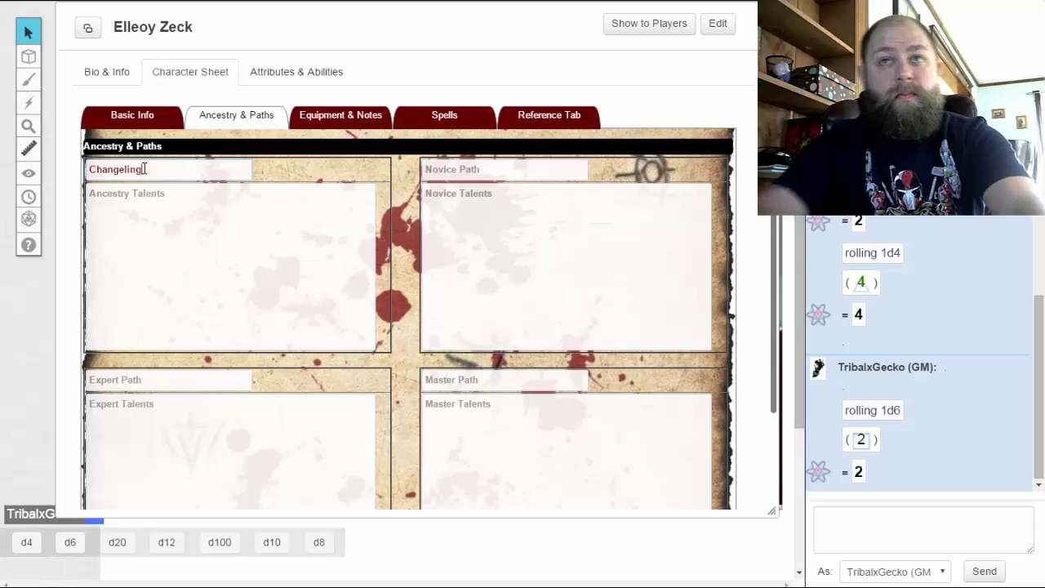
left_click(163, 218)
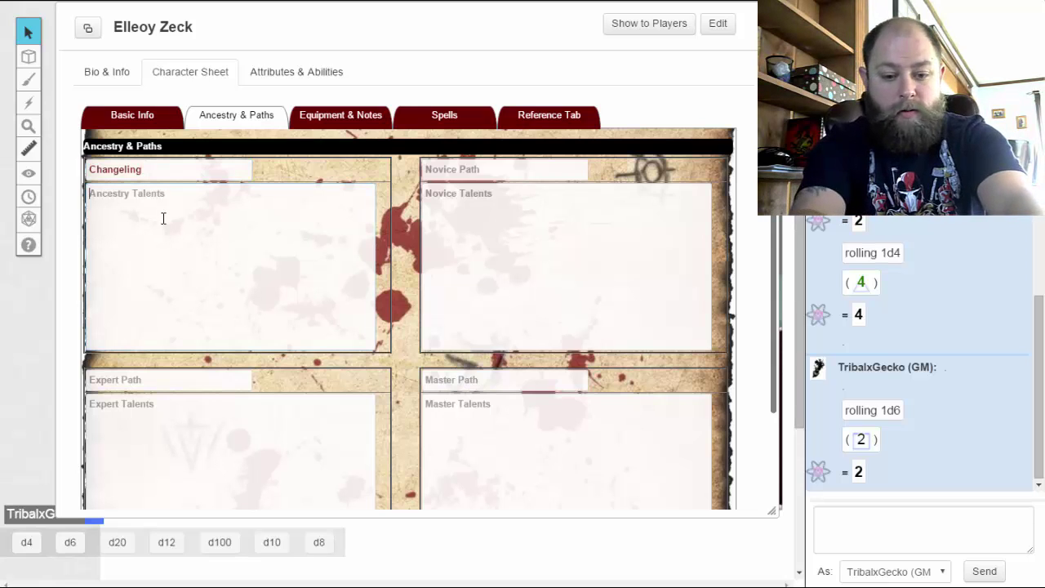
type("Immune:")
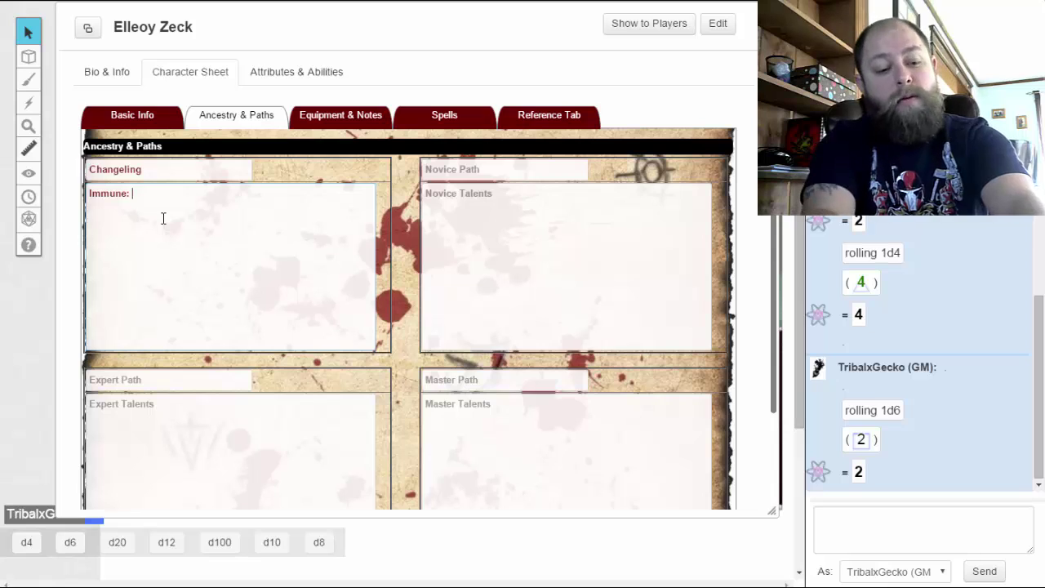
type("Da")
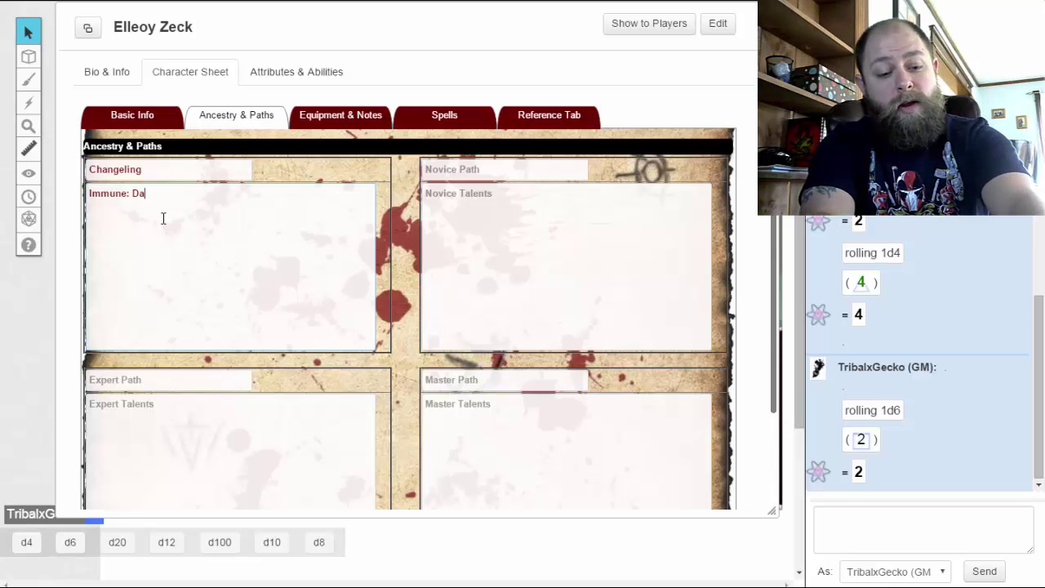
type("mage from D")
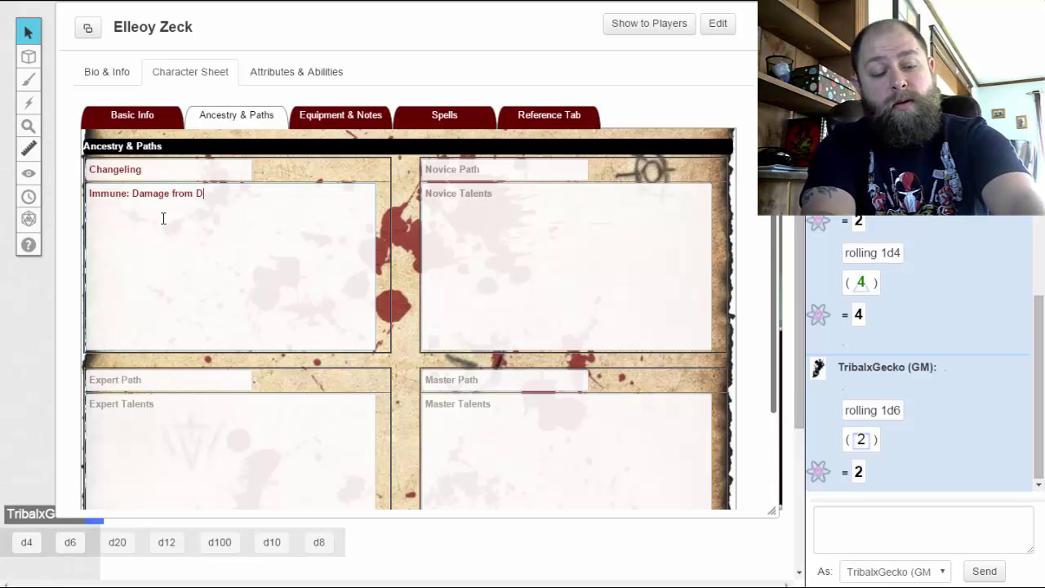
type("iseases")
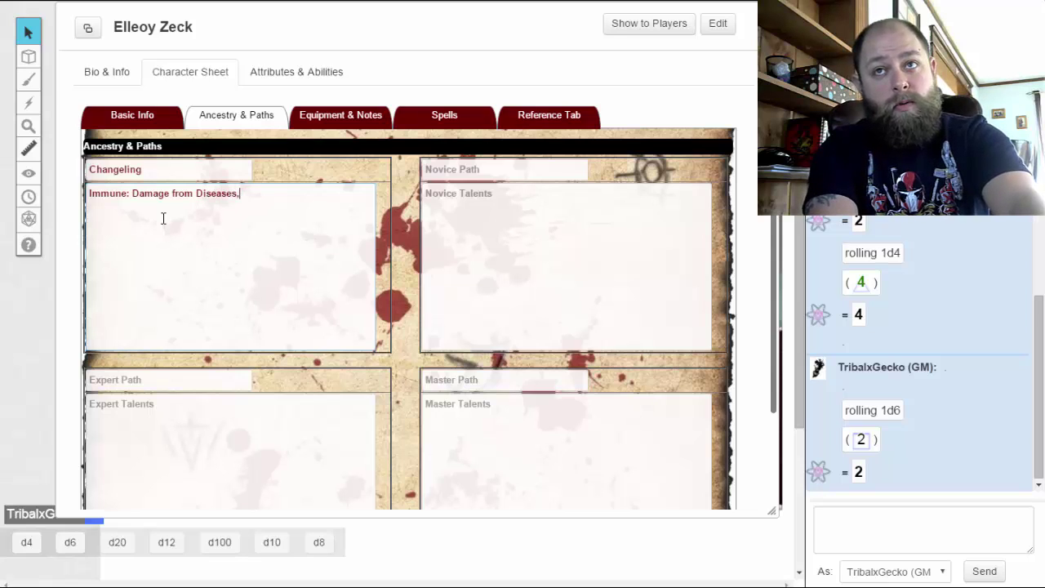
type(", Chamr")
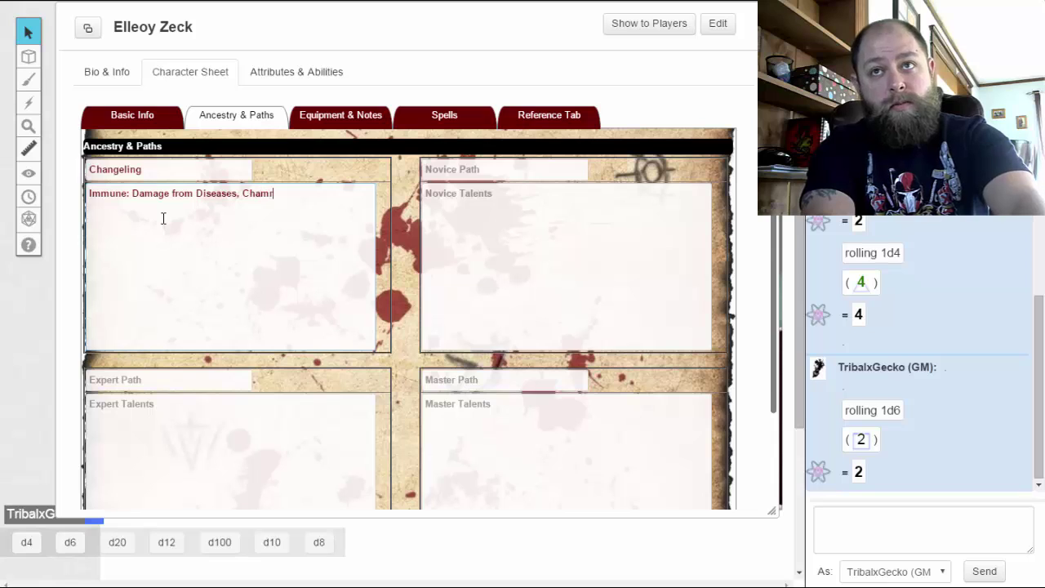
key("BackSpace")
type("rms")
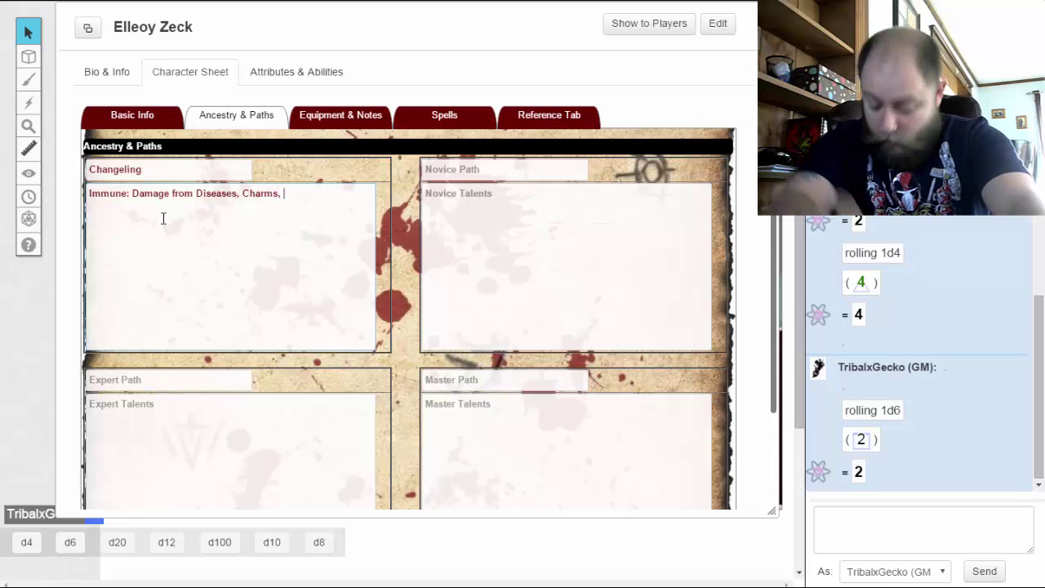
type(", Dise")
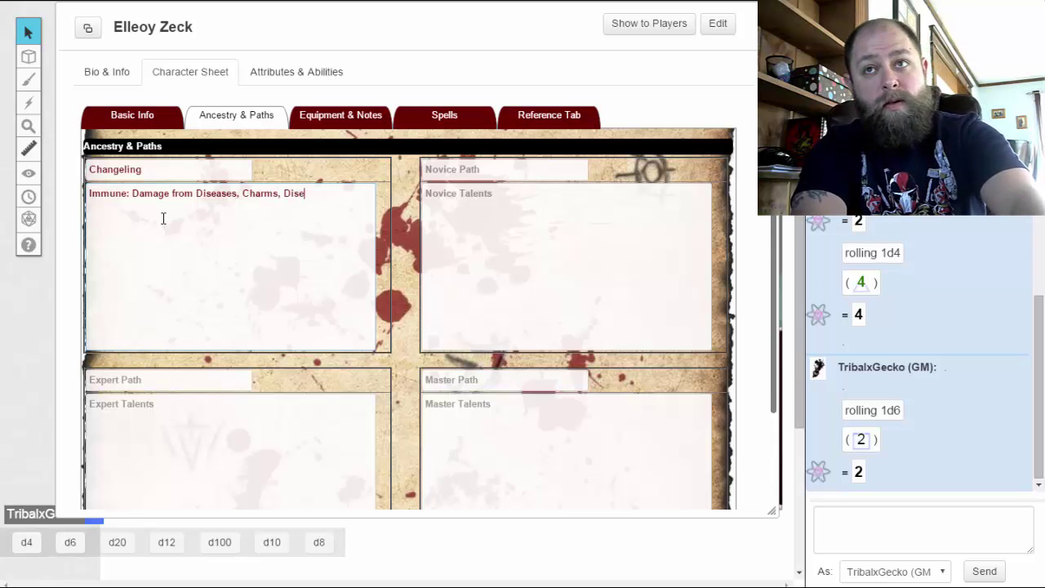
type("ases")
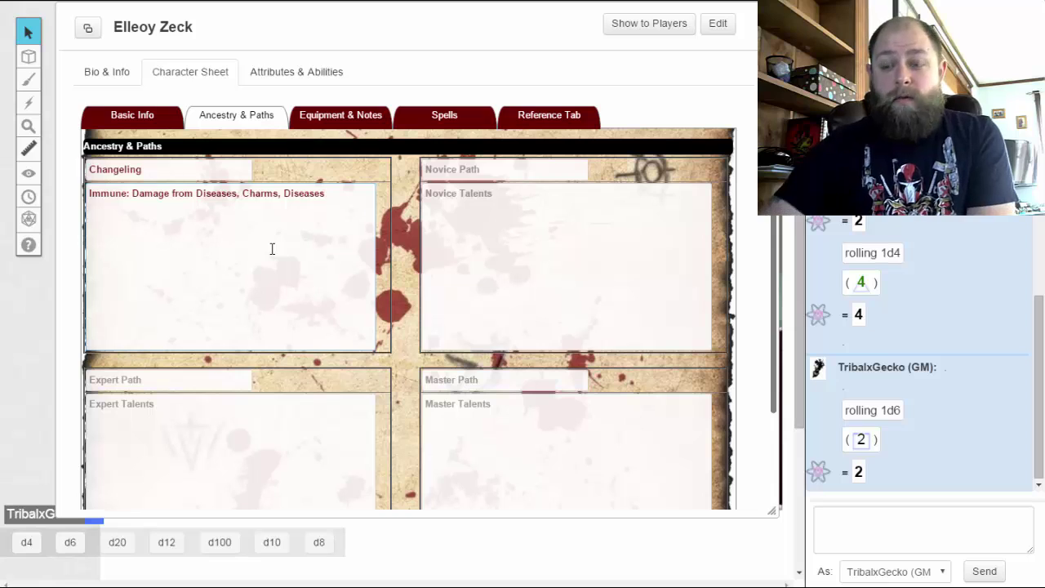
Step: Add the Iron Vulnerability talent: impaired while in contact with iron
key("Return")
type("Ir")
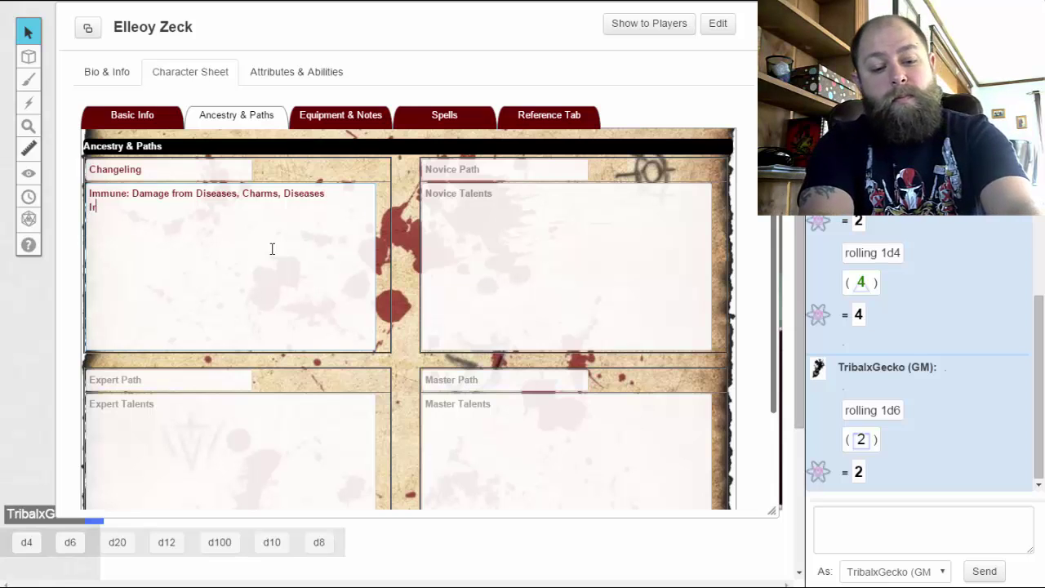
type("on Vulnerability")
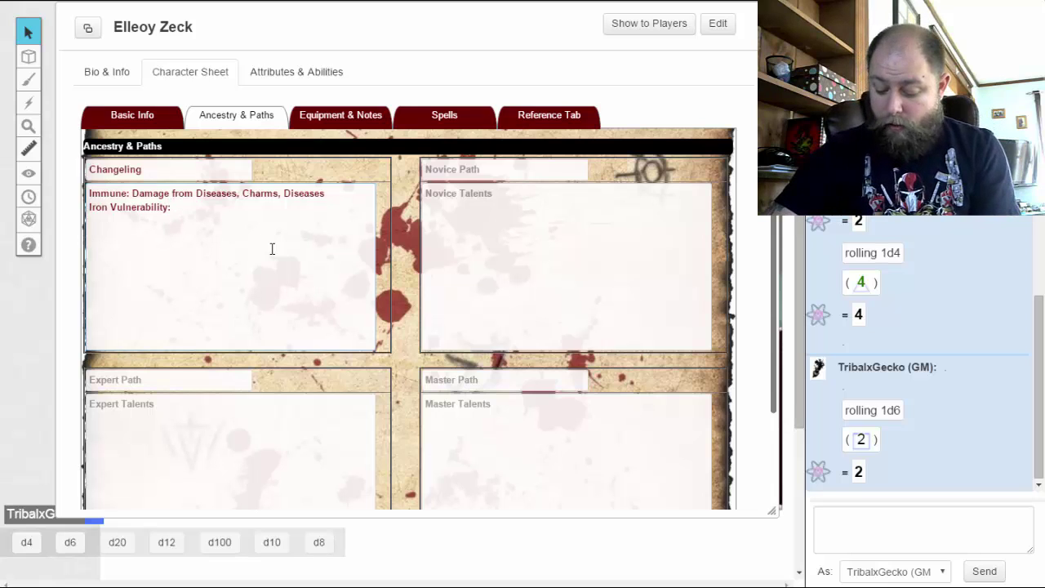
type(":")
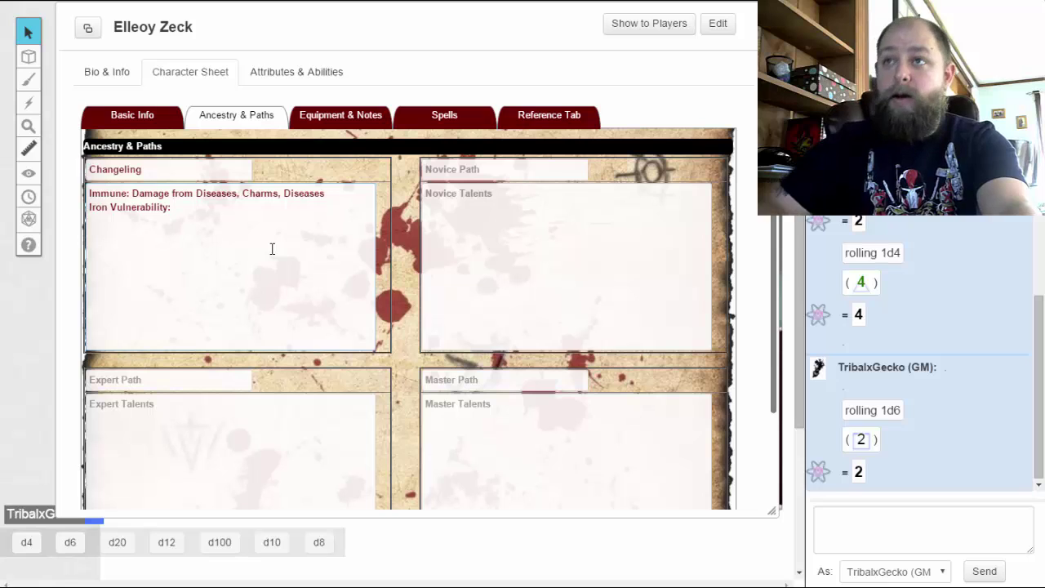
left_click(535, 117)
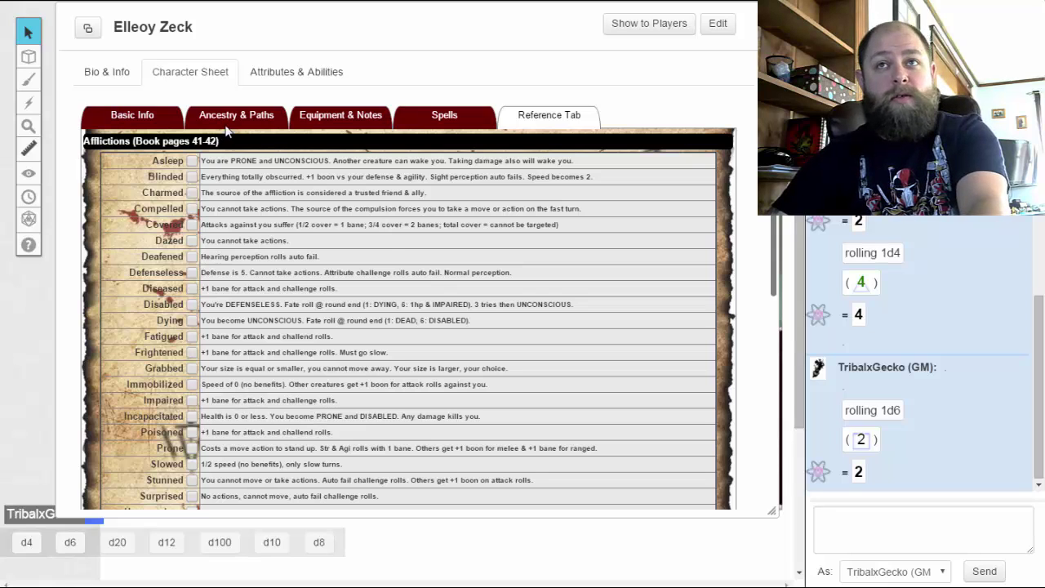
left_click(231, 116)
type("Iron Vulnerability: I")
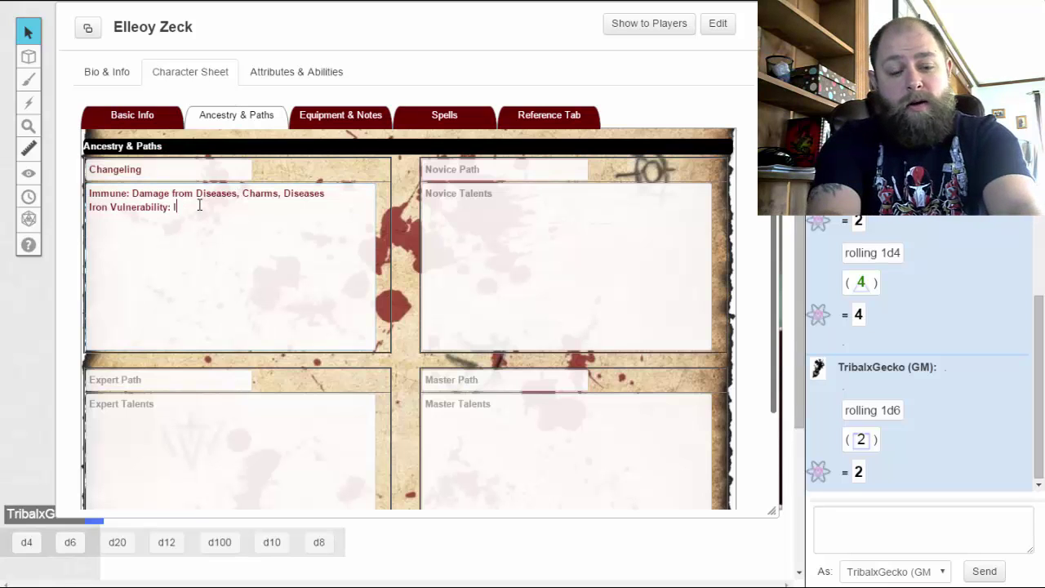
key("BackSpace")
key("BackSpace")
type("m")
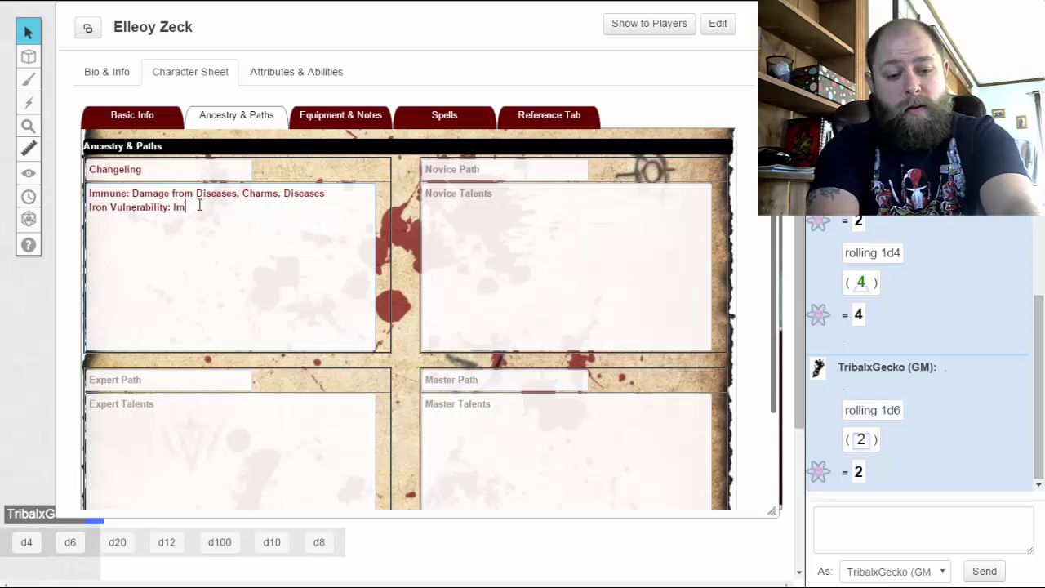
type("paired ")
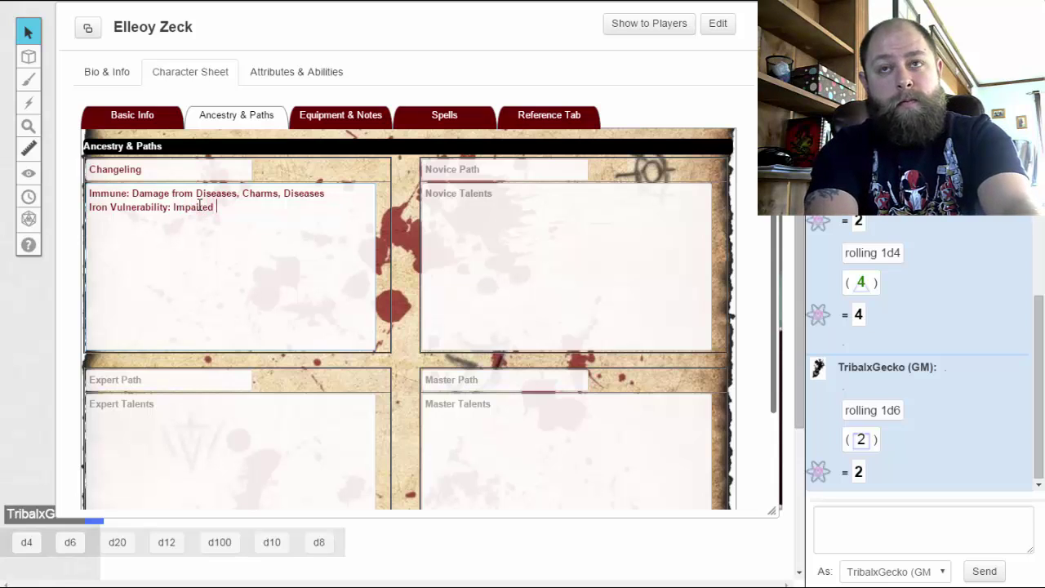
type("wile i")
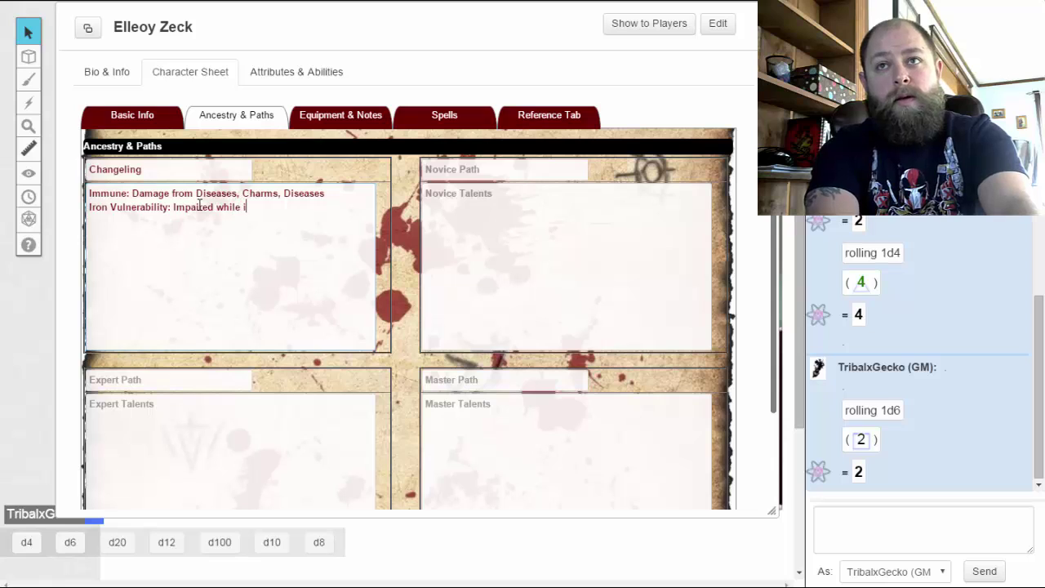
type("n contact with Ir")
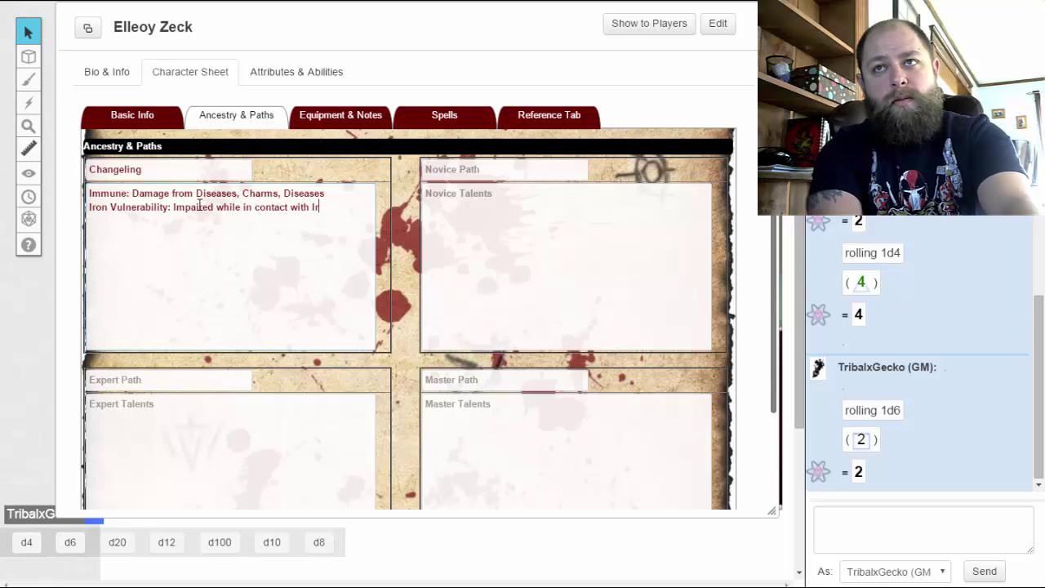
key("BackSpace")
type("iron.")
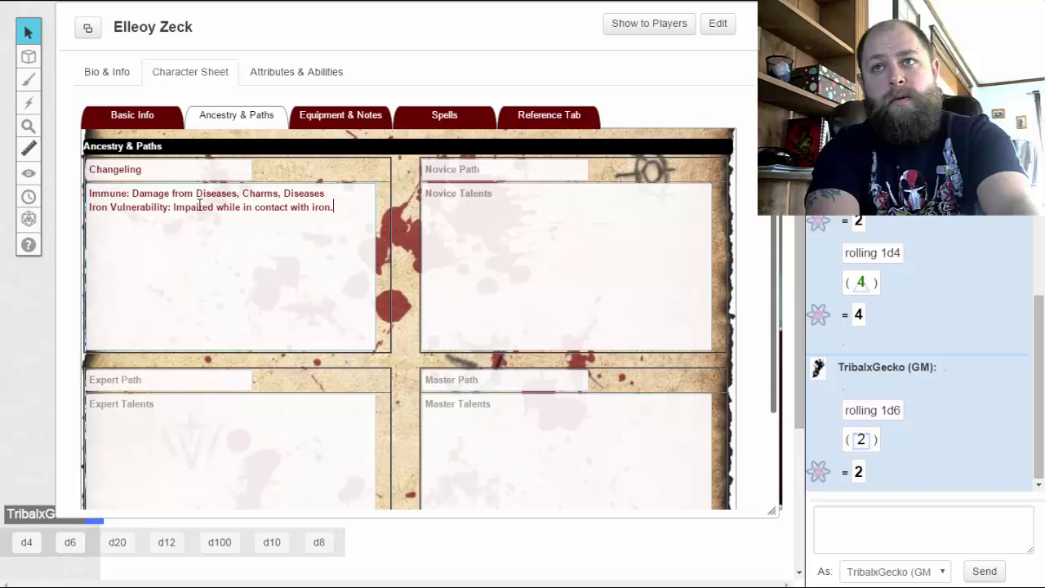
Step: Add 'Shadowsight: Can see into shadows as if partly lit.' on a new line
key("Return")
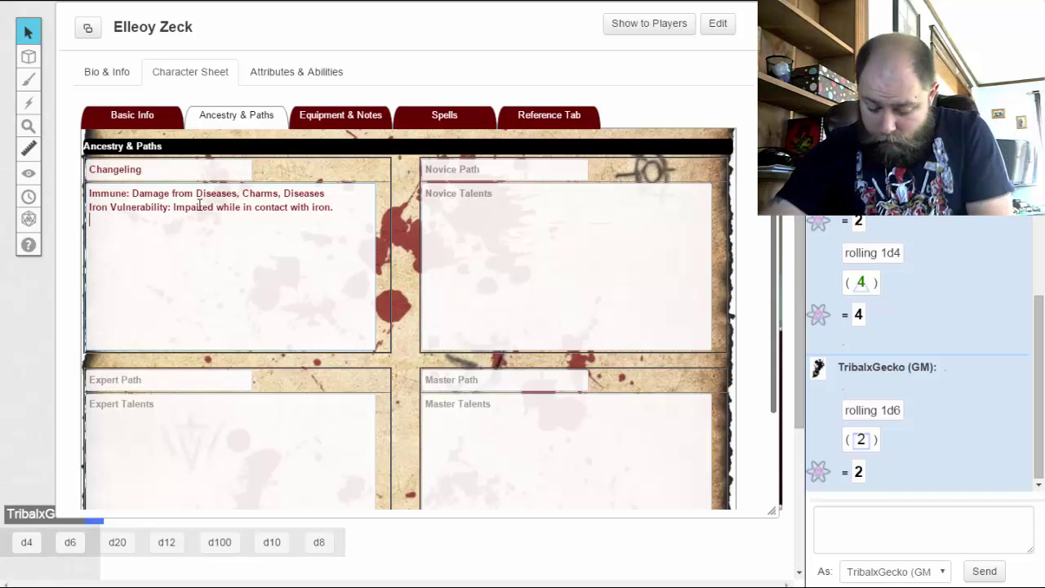
type("S")
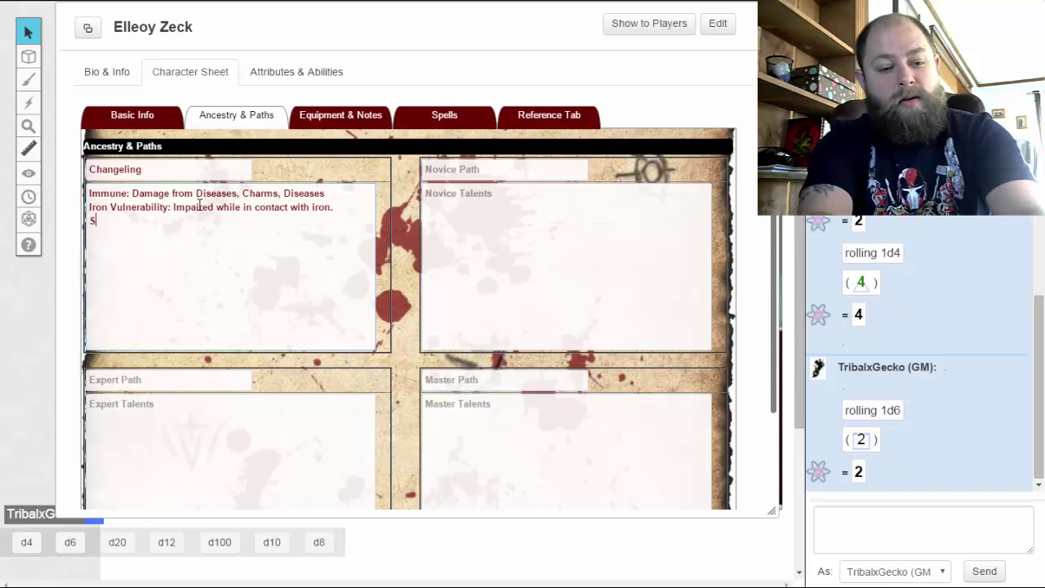
type("hadowsight:")
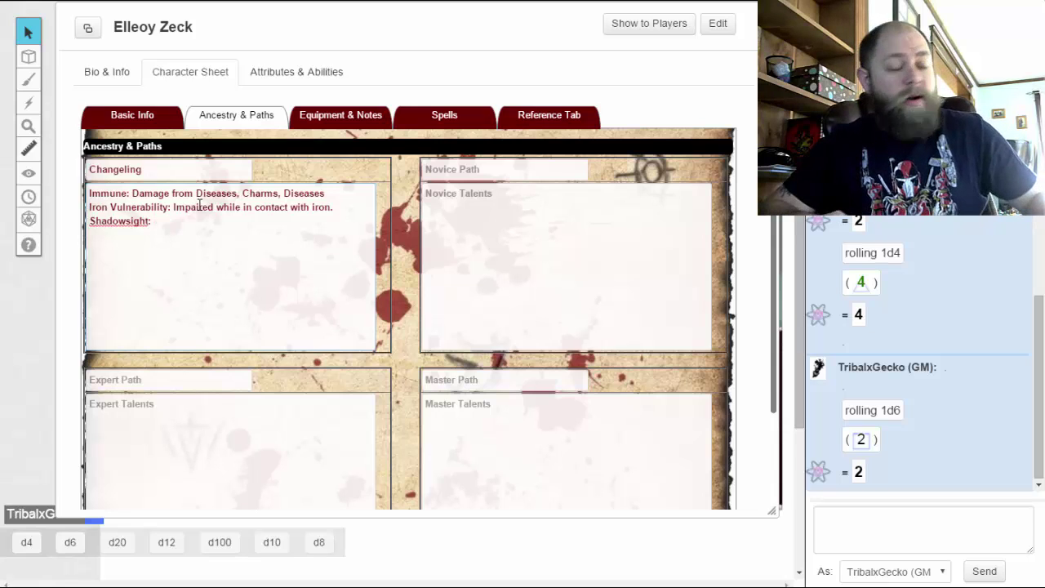
type("Can ")
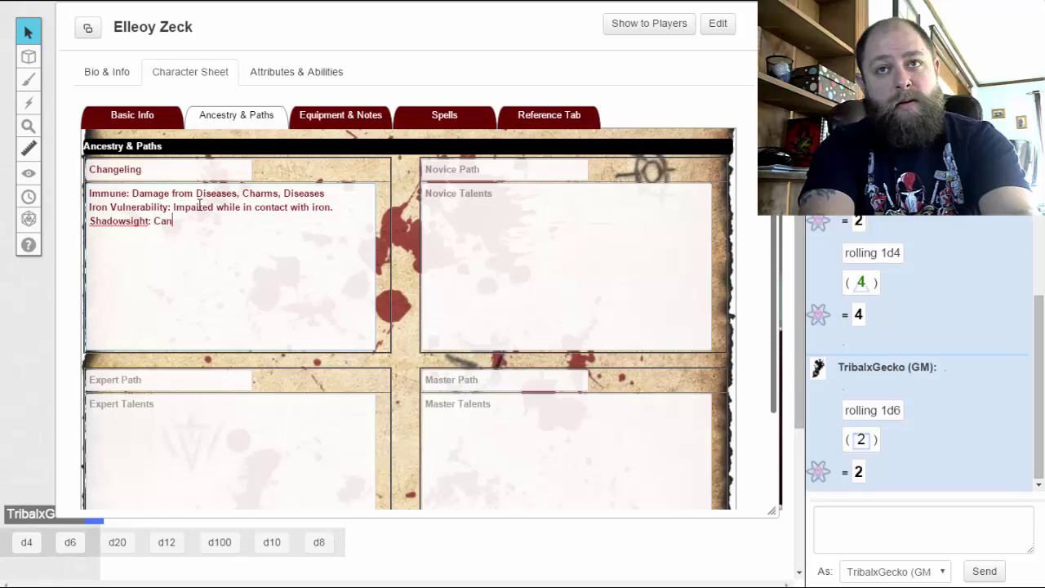
type("see into sha")
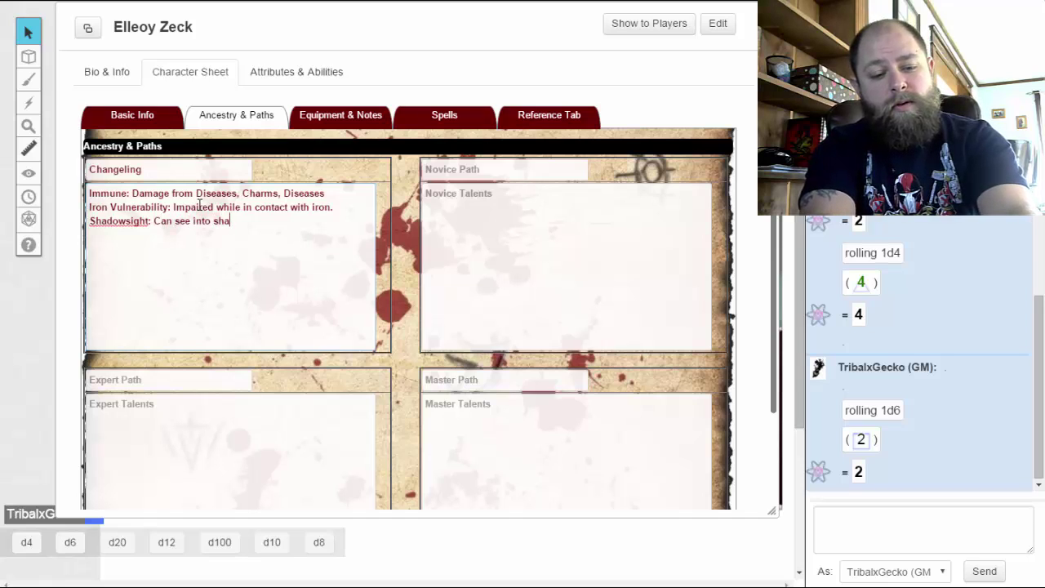
type("dows as if part")
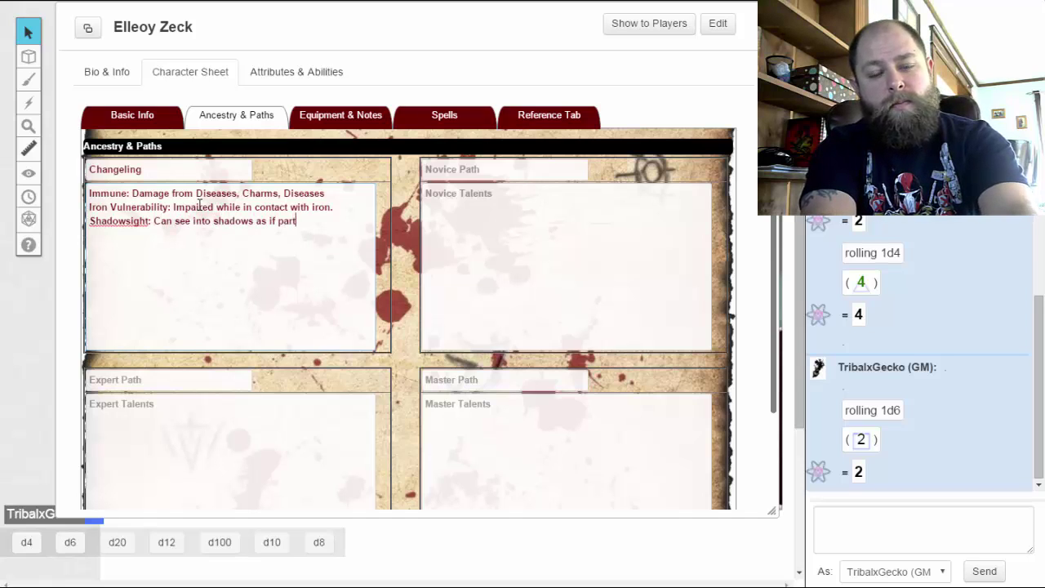
type("ly lit.")
key("Return")
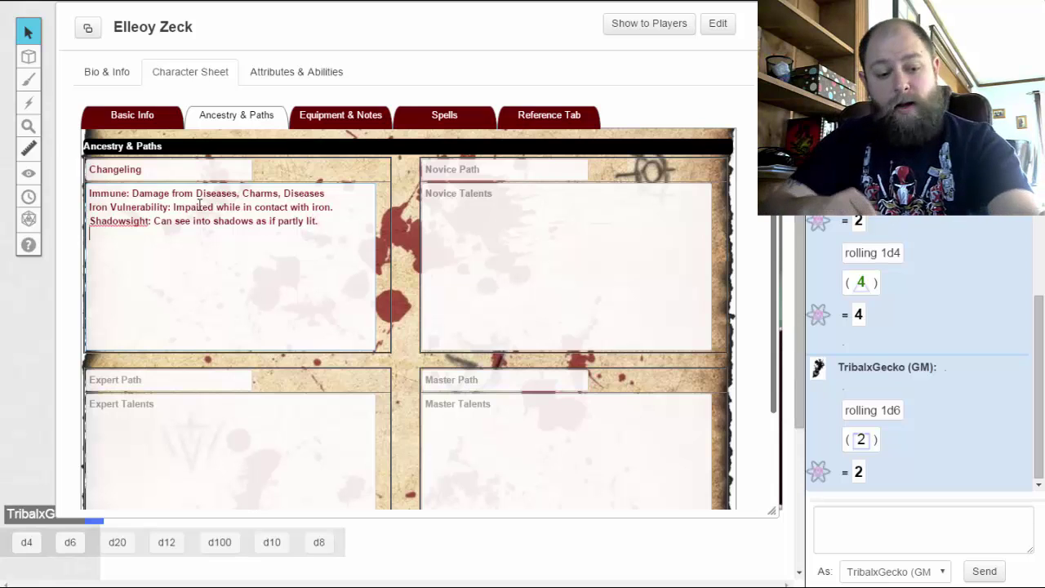
Step: Add the line 'Steal Identity: Alter appearance to size 1 or 1/2 humanoid creature.'
type("Steal Iden")
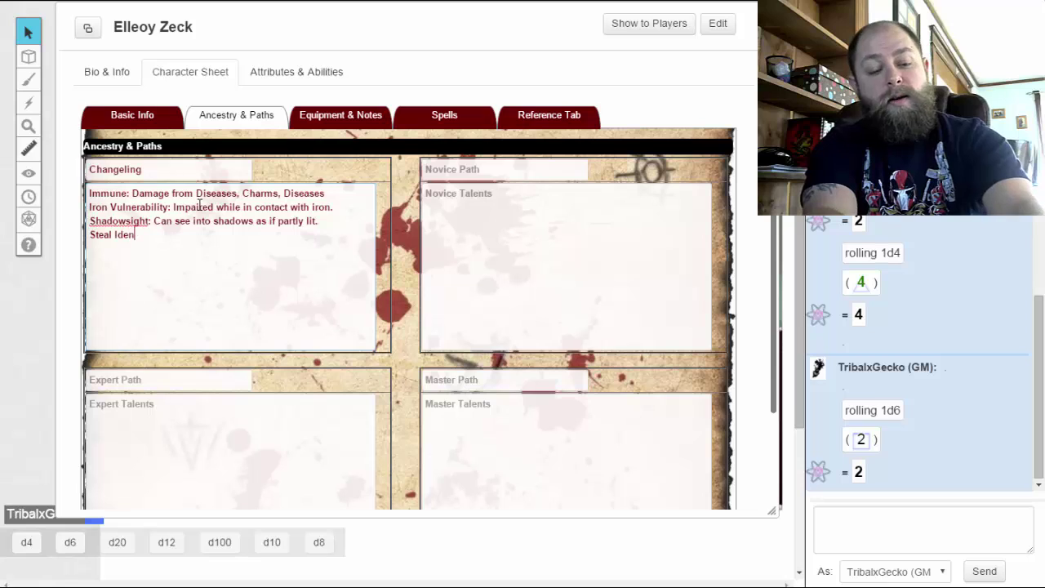
type("tity:")
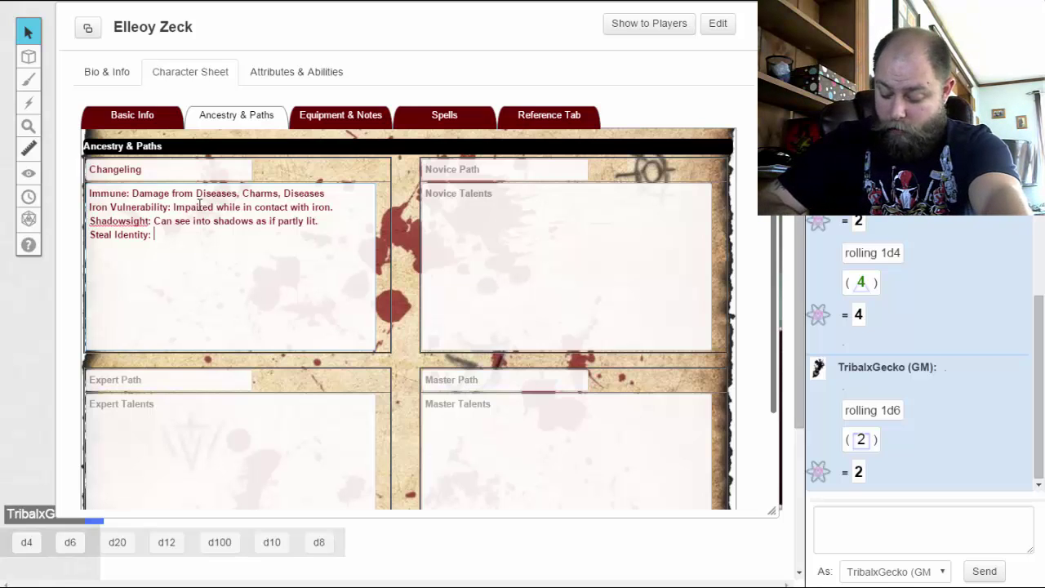
type("Altre")
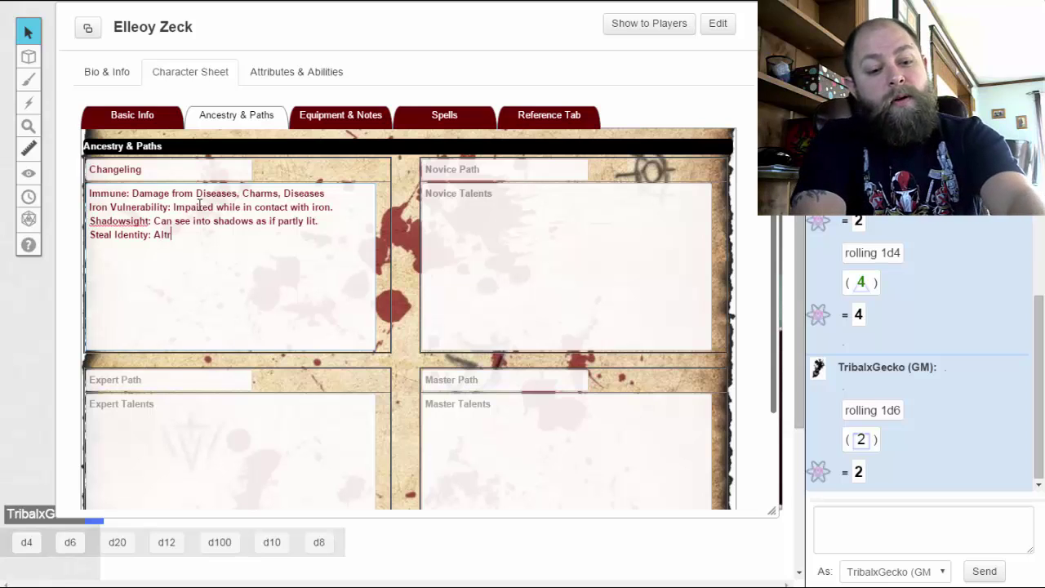
key("BackSpace")
key("BackSpace")
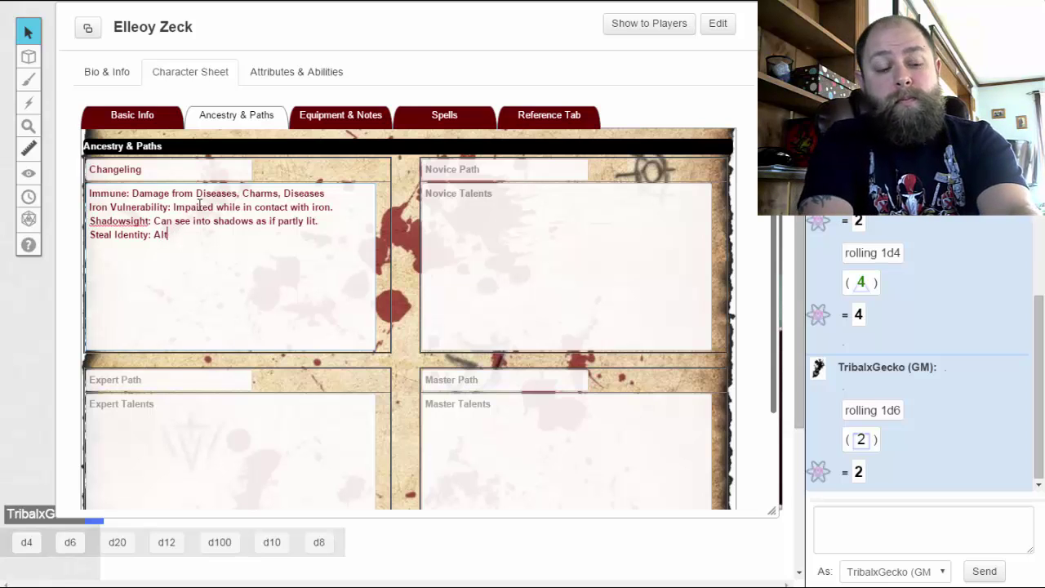
type("er appearan")
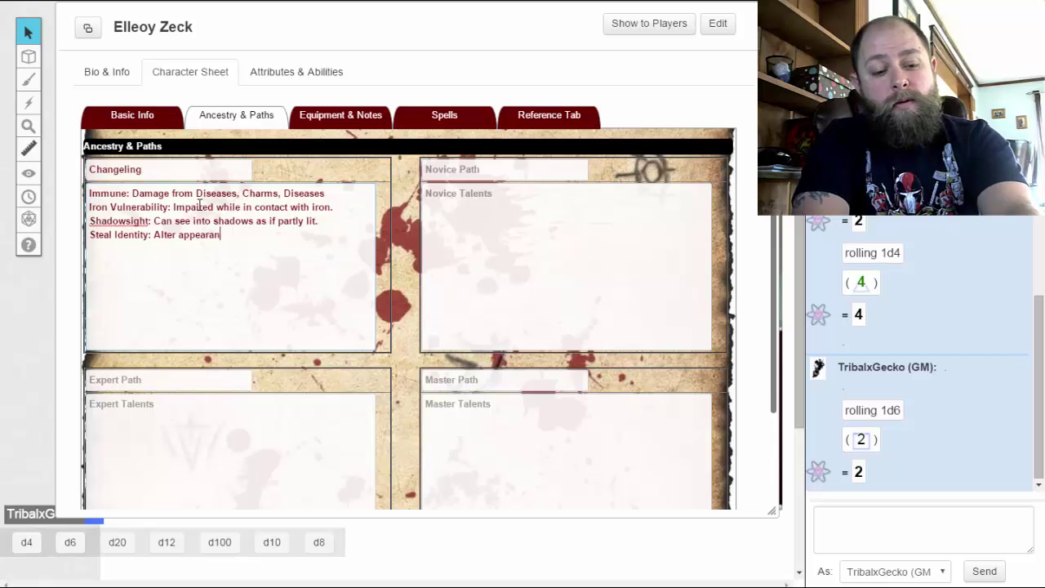
type("ce to si")
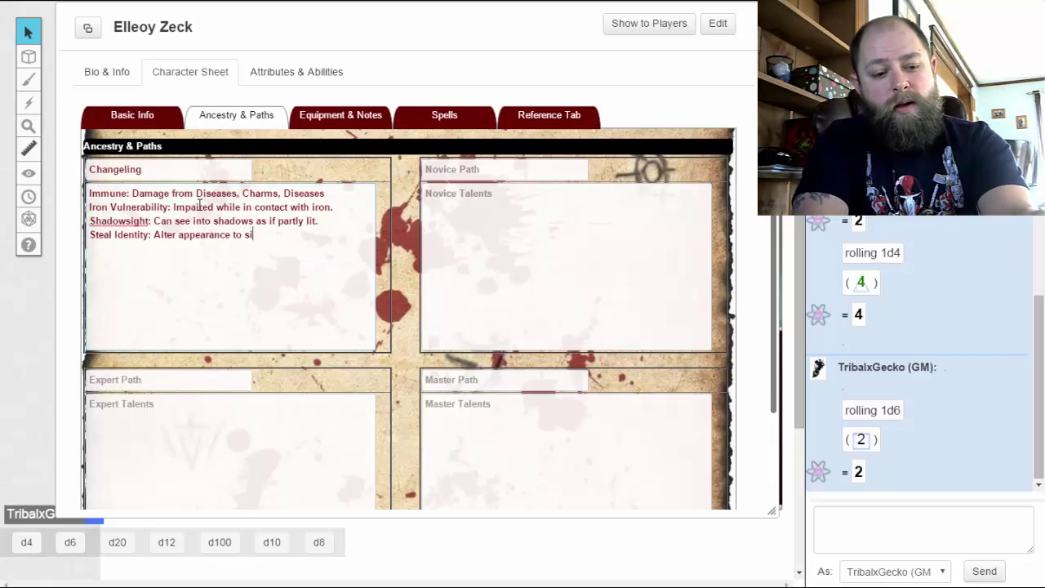
type("ze 1 or 1")
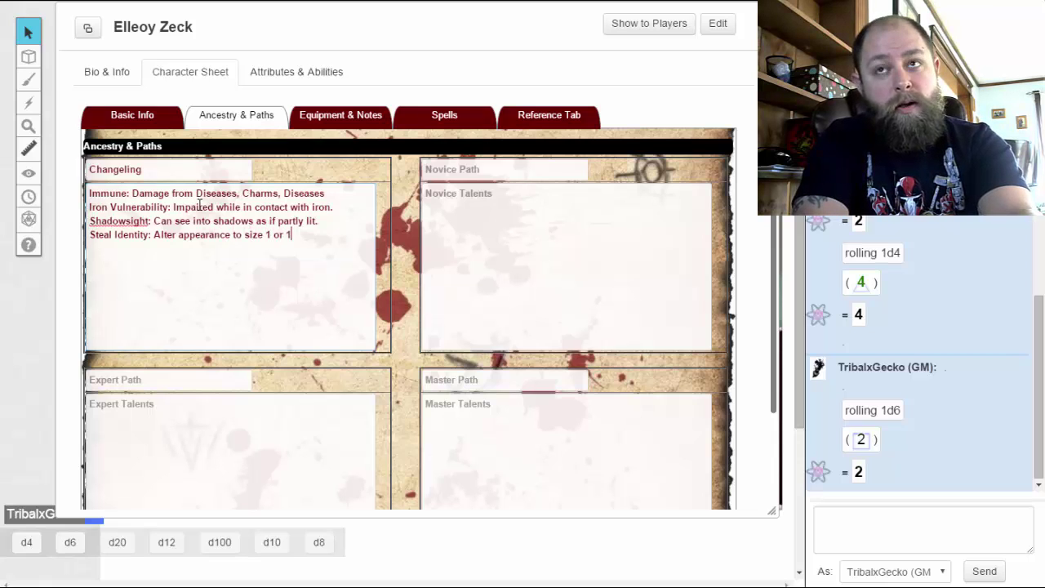
type("/2 hum")
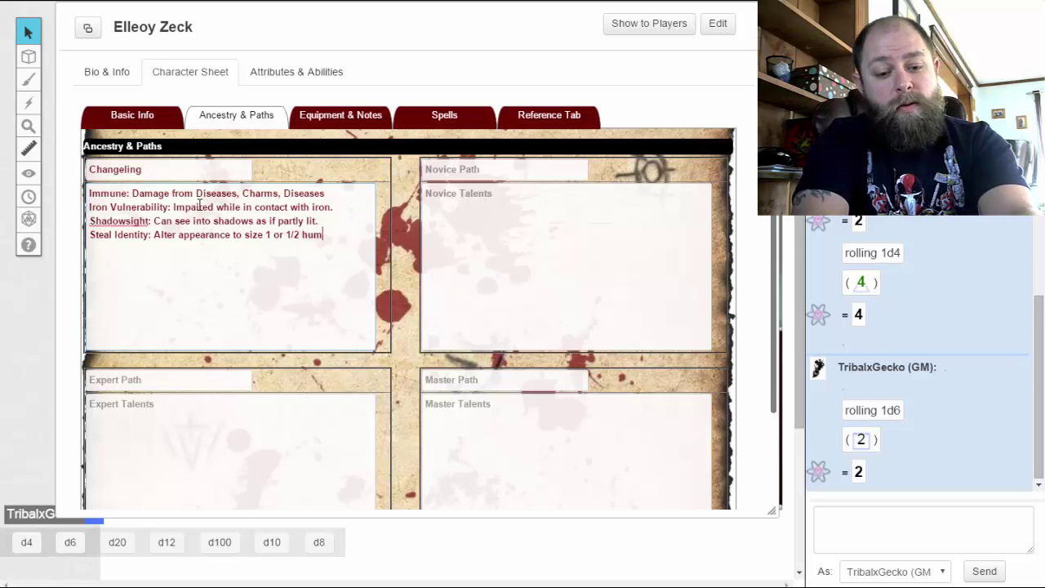
type("anoid creature.")
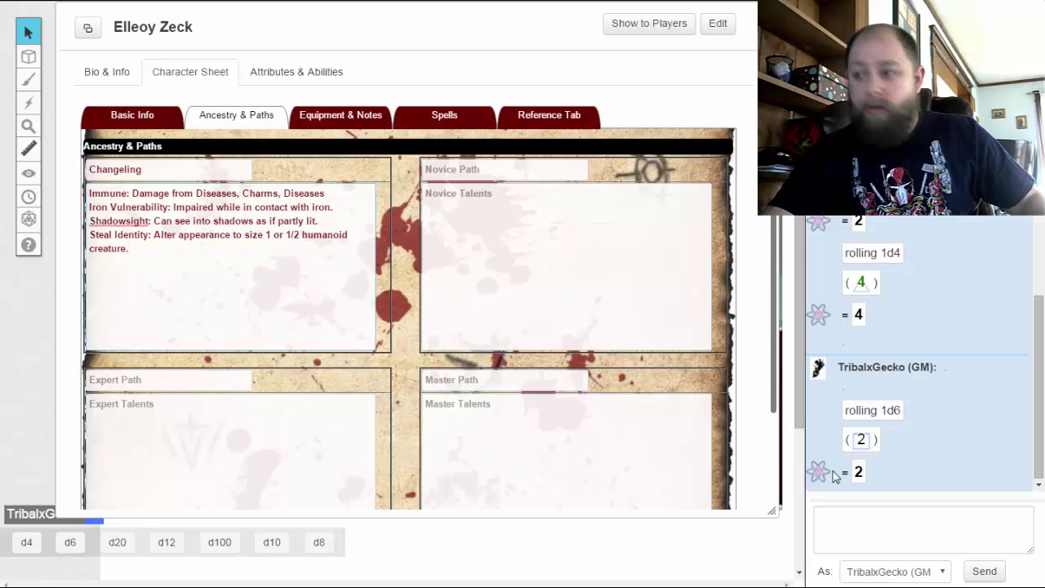
Step: Roll a d4 (result 3) and enter Rogue as the Novice Path
left_click(25, 543)
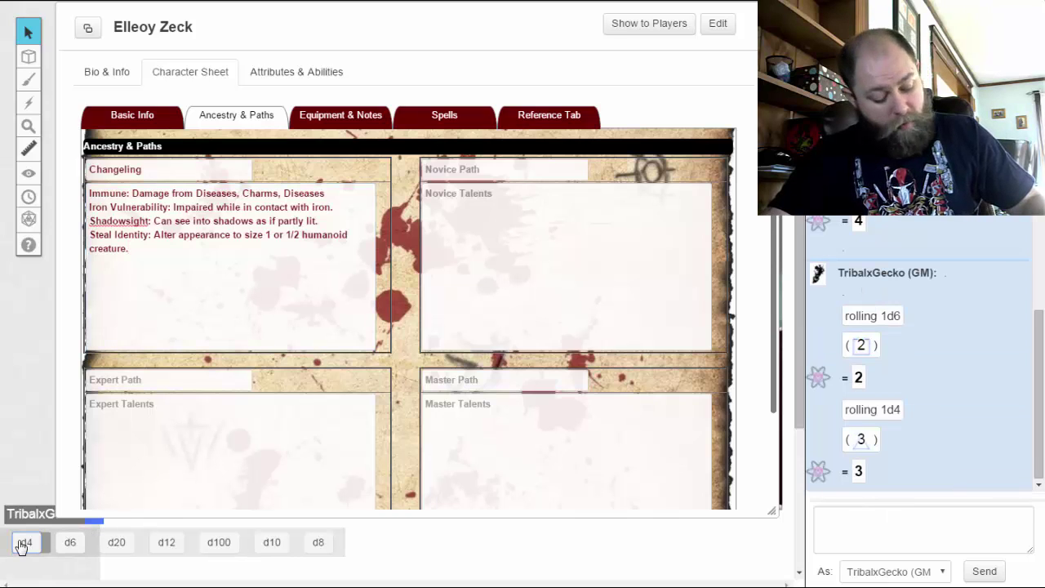
left_click(122, 116)
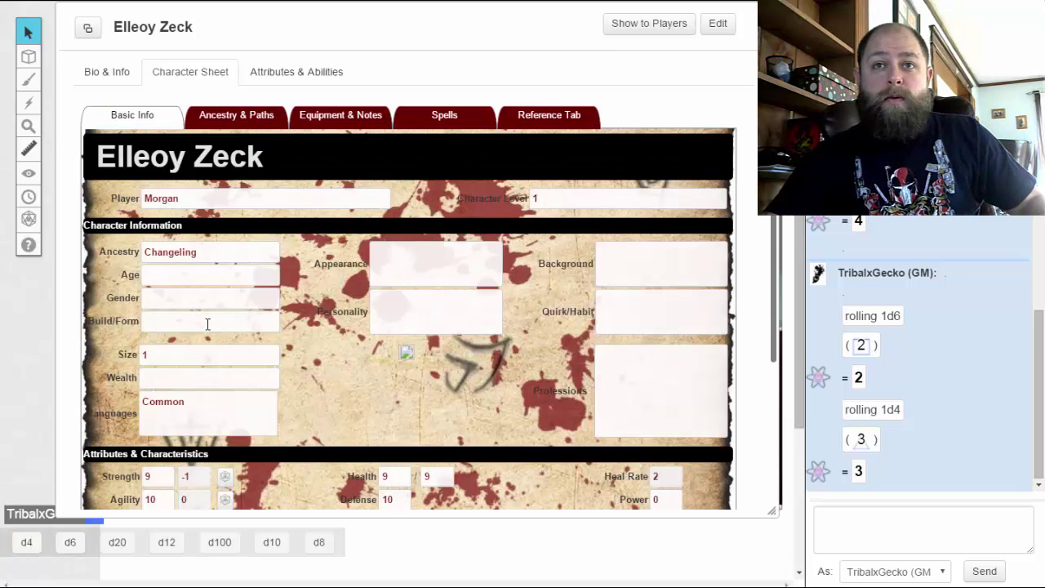
scroll(243, 344, "down", 3)
scroll(468, 374, "up", 3)
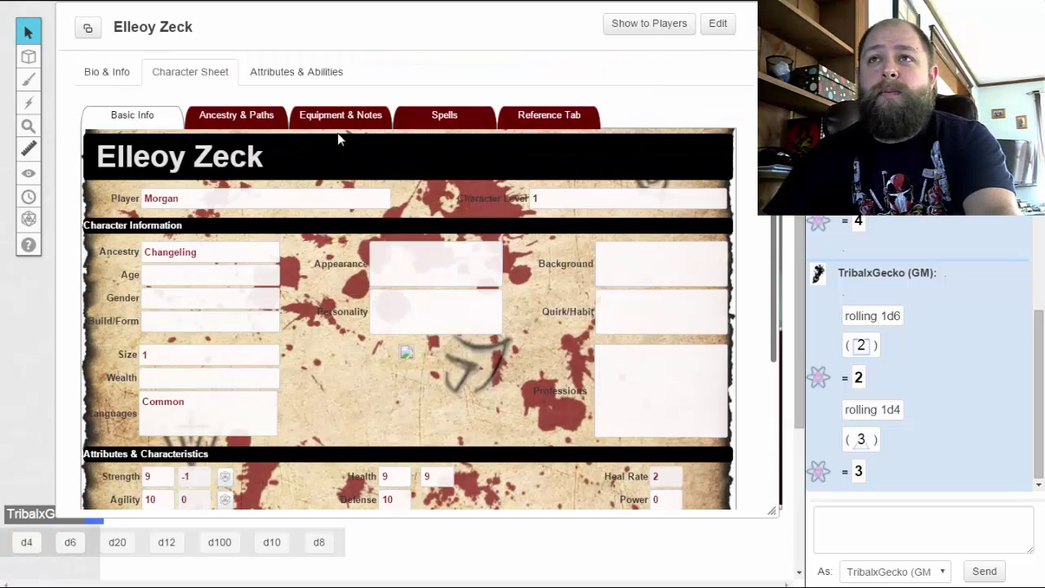
left_click(259, 118)
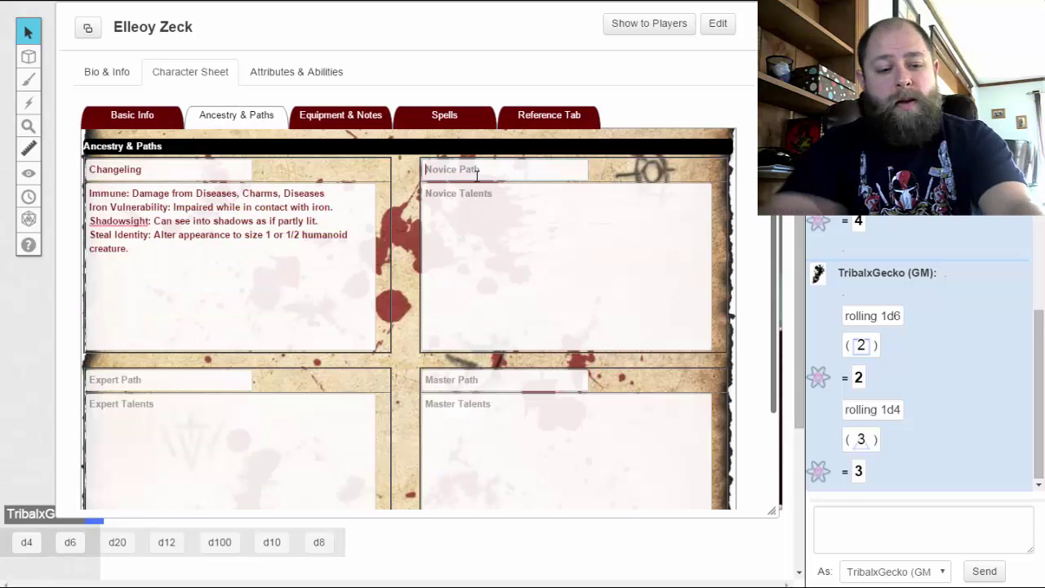
type("Rogue")
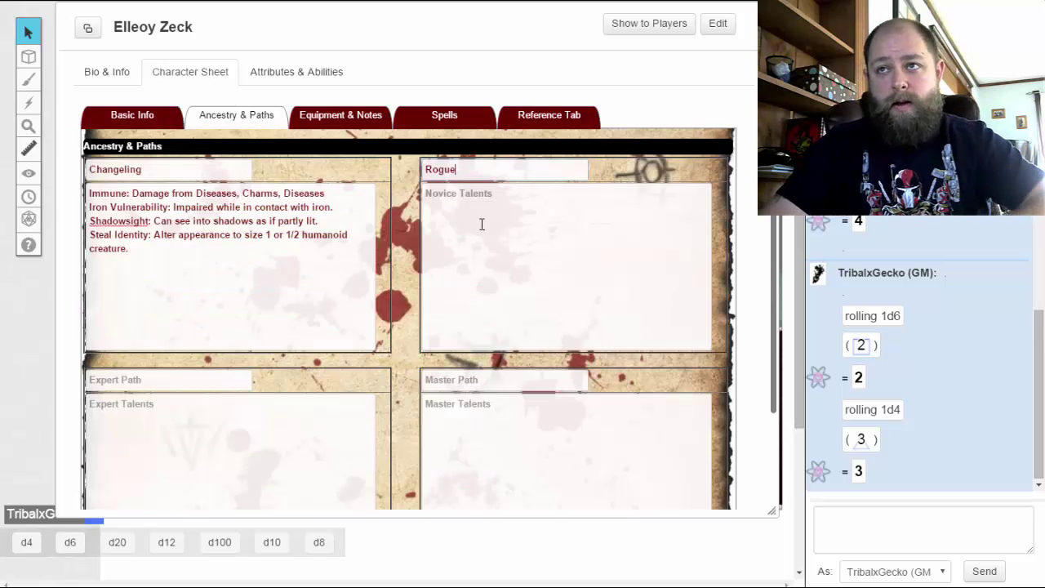
left_click(482, 224)
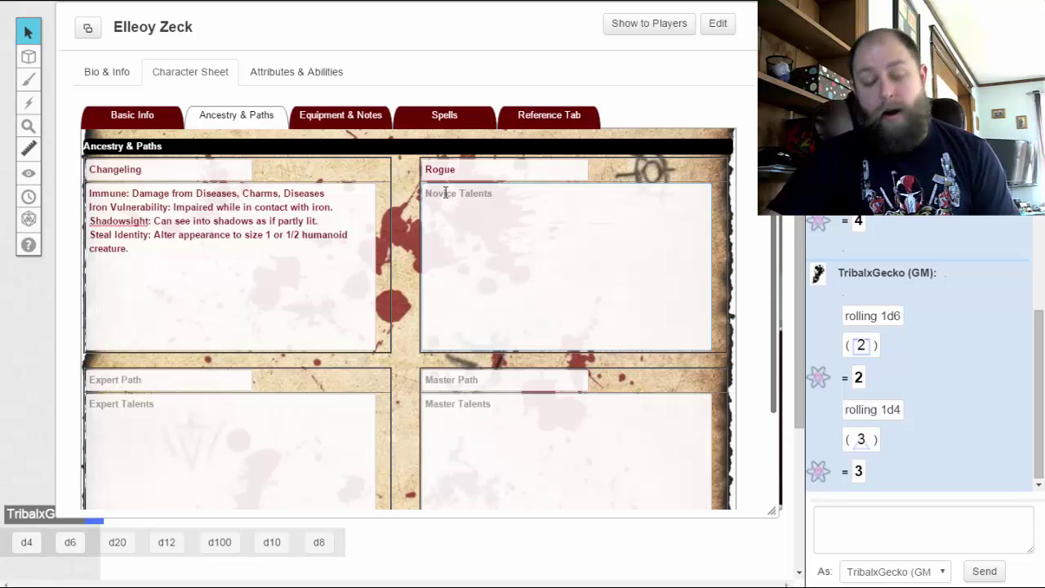
Step: Raise Agility to 11, Strength to 10, and current and maximum Health to 12
left_click(151, 119)
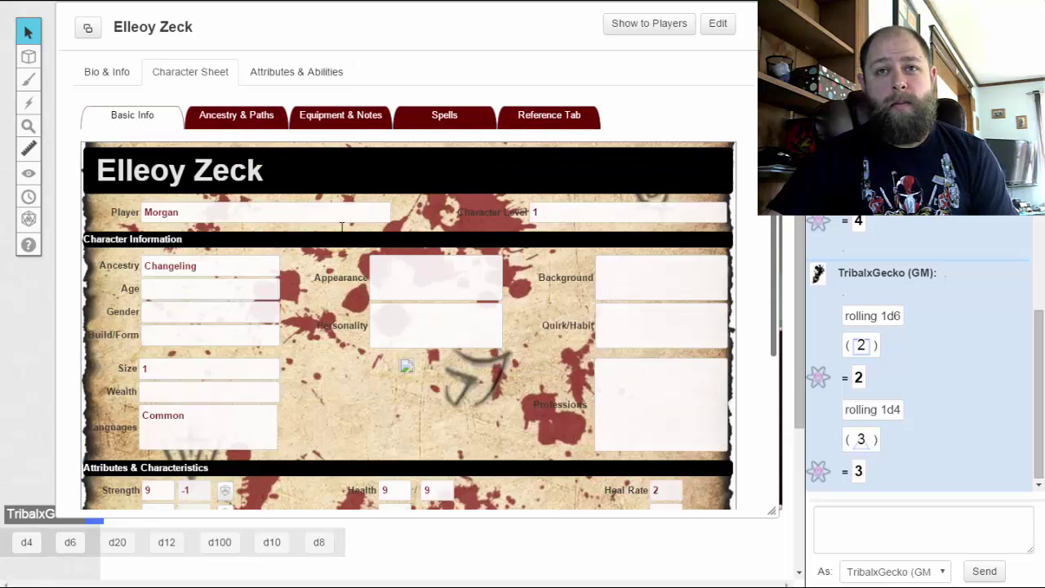
scroll(331, 285, "down", 3)
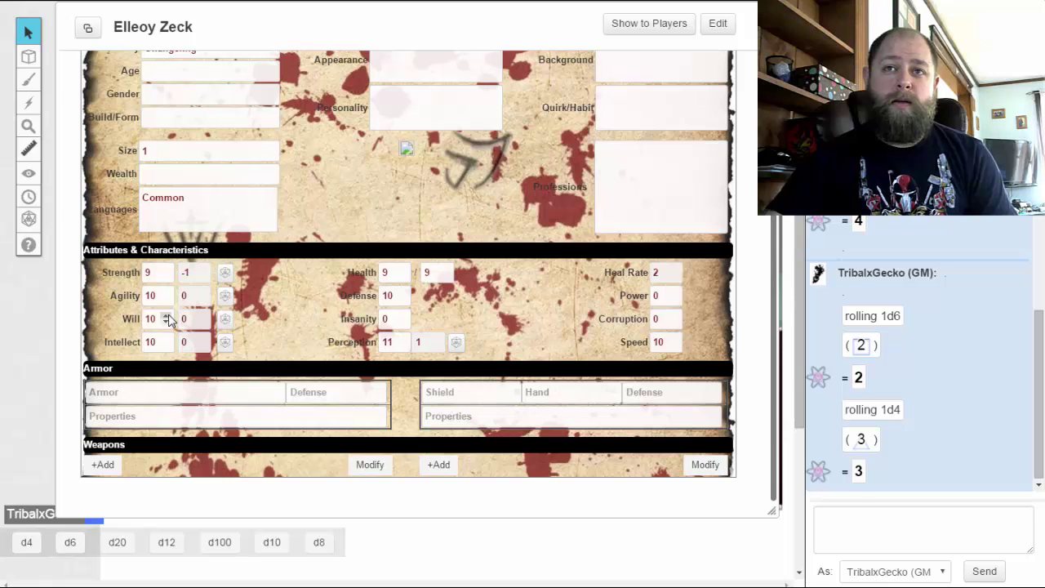
left_click(166, 291)
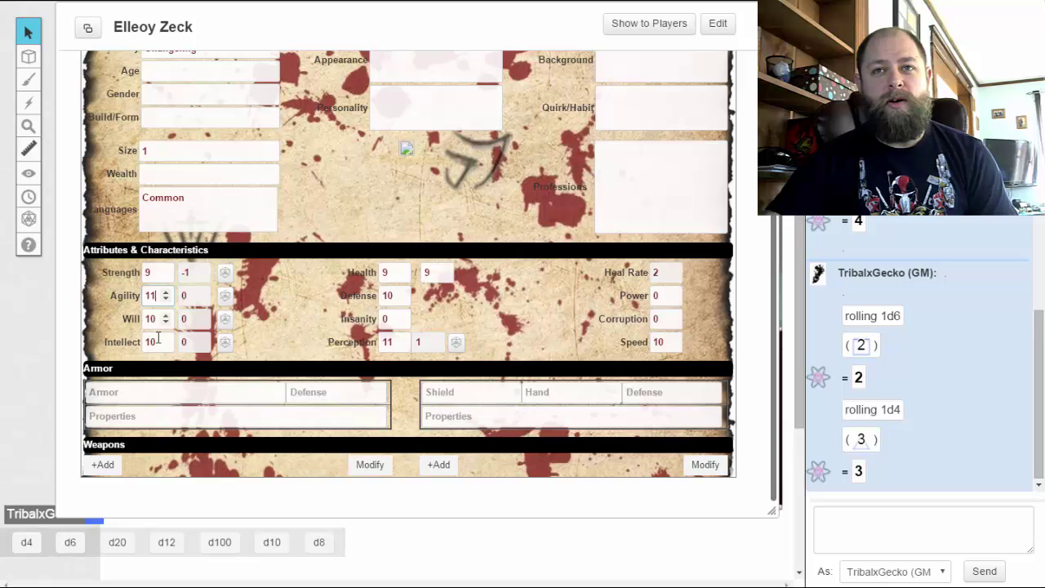
left_click(165, 269)
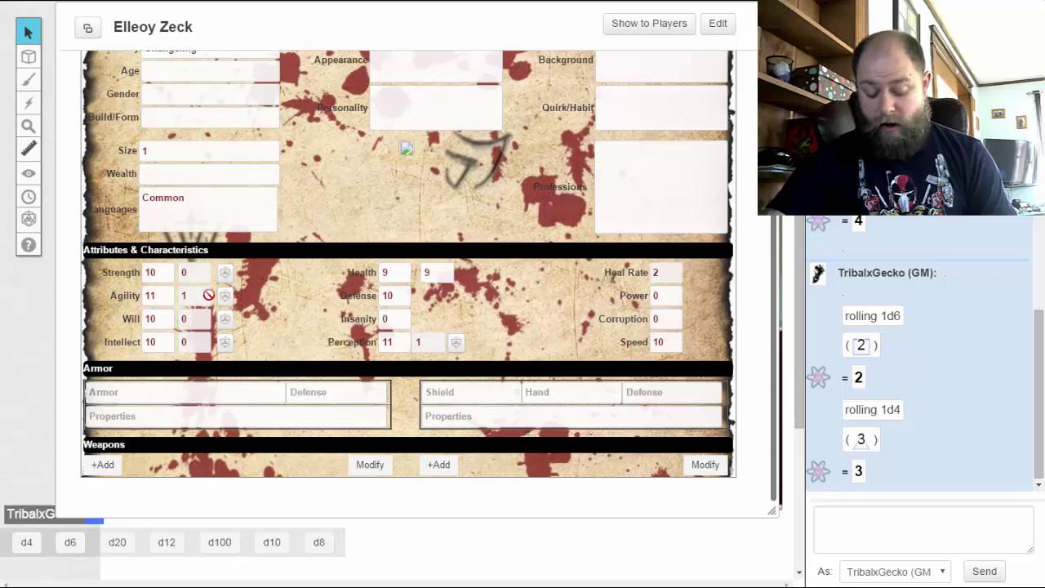
left_click(402, 269)
left_click(402, 270)
left_click(402, 270)
left_click(444, 270)
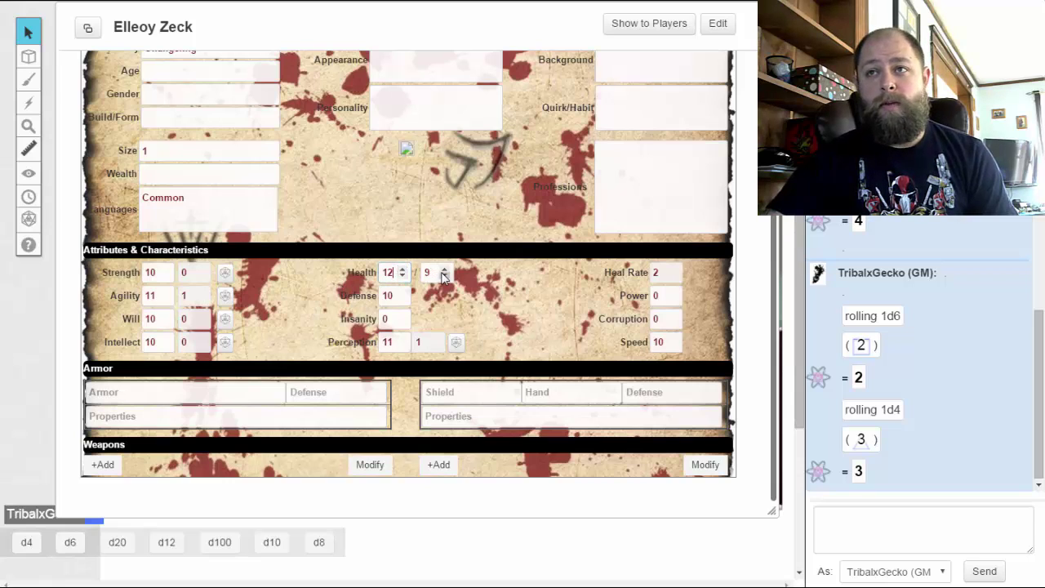
left_click(444, 269)
left_click(444, 269)
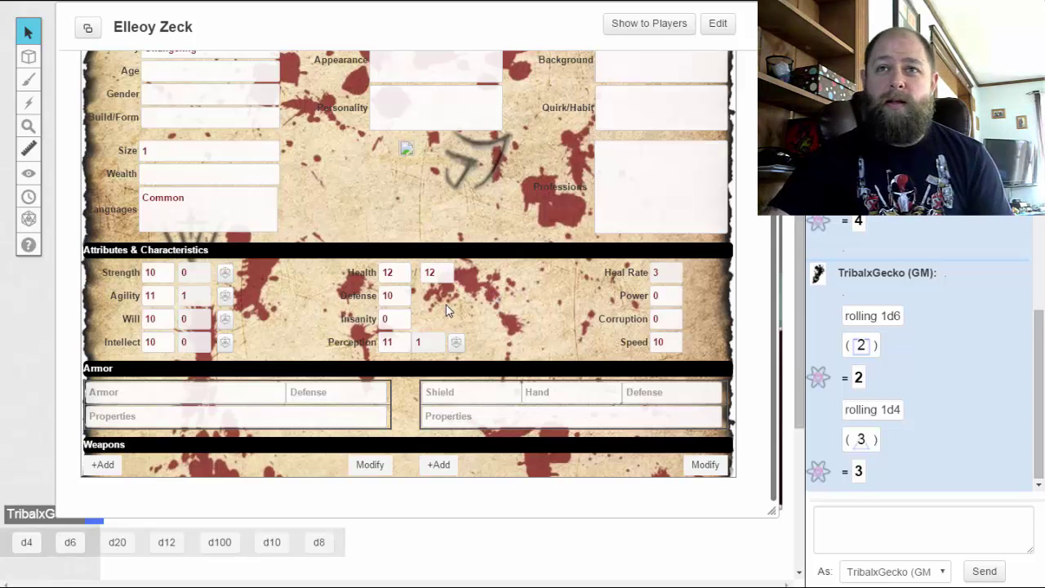
Step: Change Languages to 'Common (+1 language)'
left_click(203, 198)
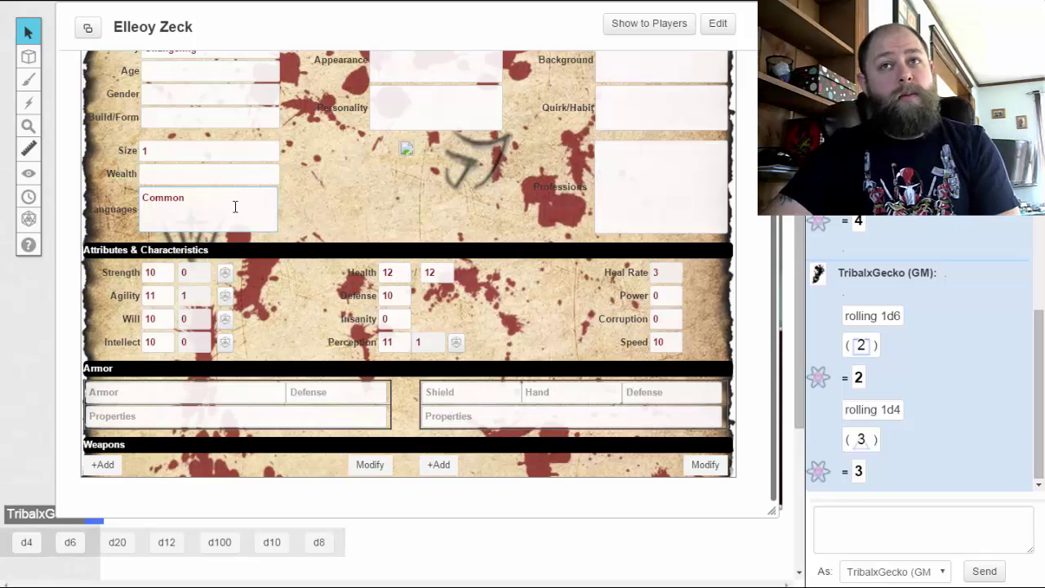
type("(")
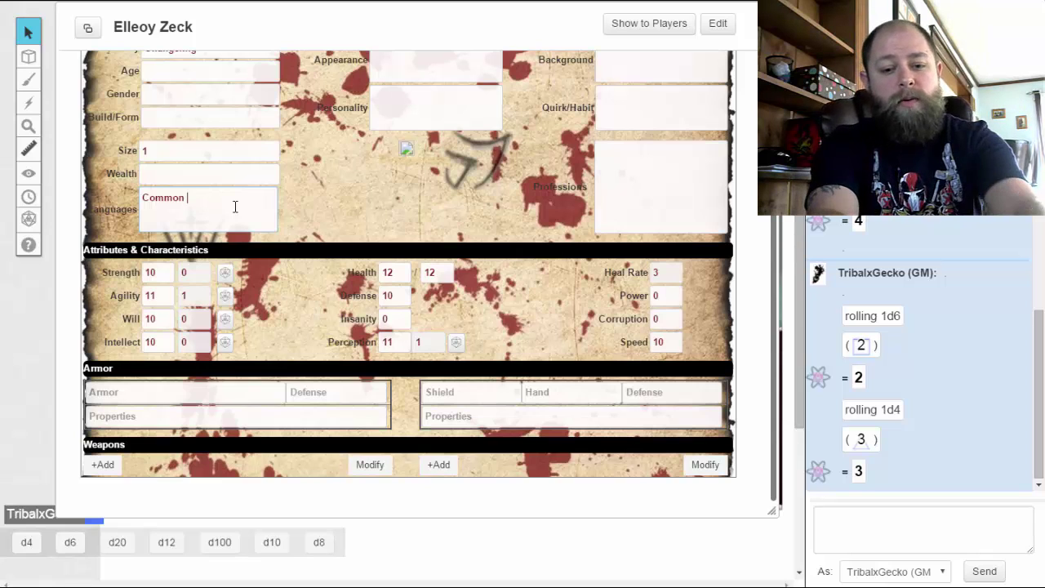
type("+")
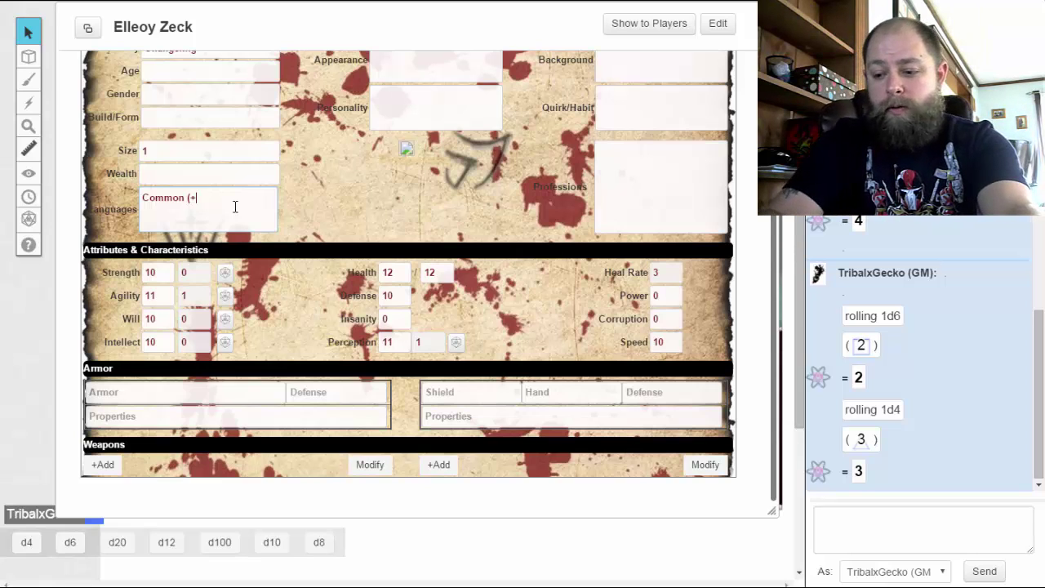
type("1 language")
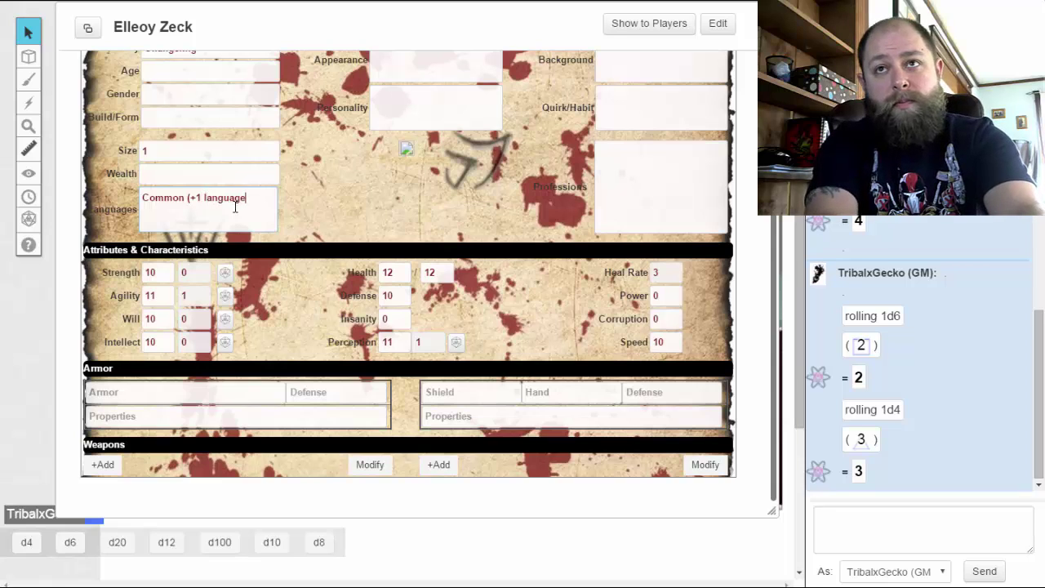
type(")")
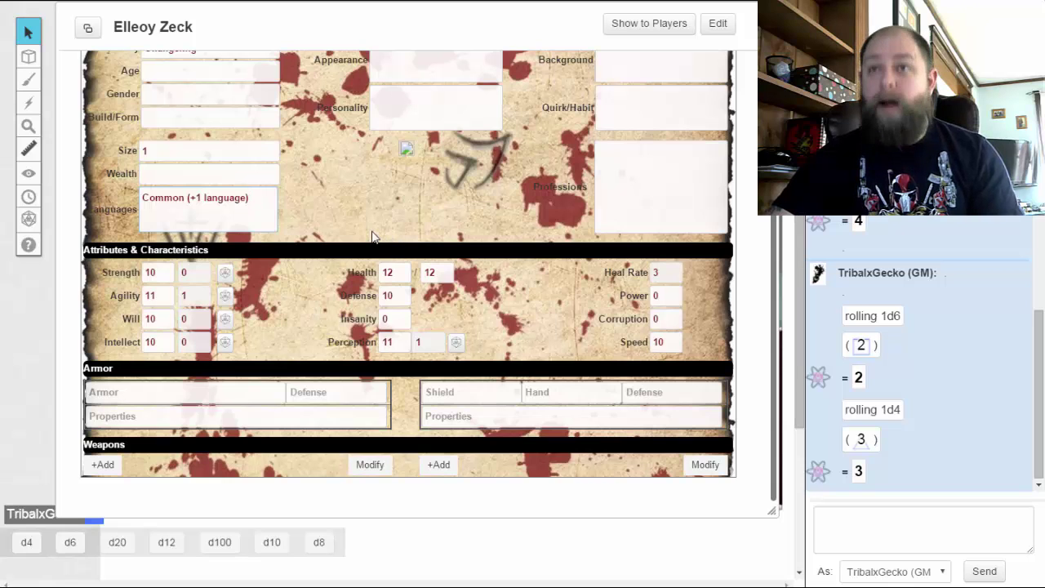
scroll(376, 235, "up", 3)
Step: On the Ancestry & Paths page, write the Rogue talent 'Nimble Recovery' with '+3 Health, and disengage for free.'
left_click(245, 113)
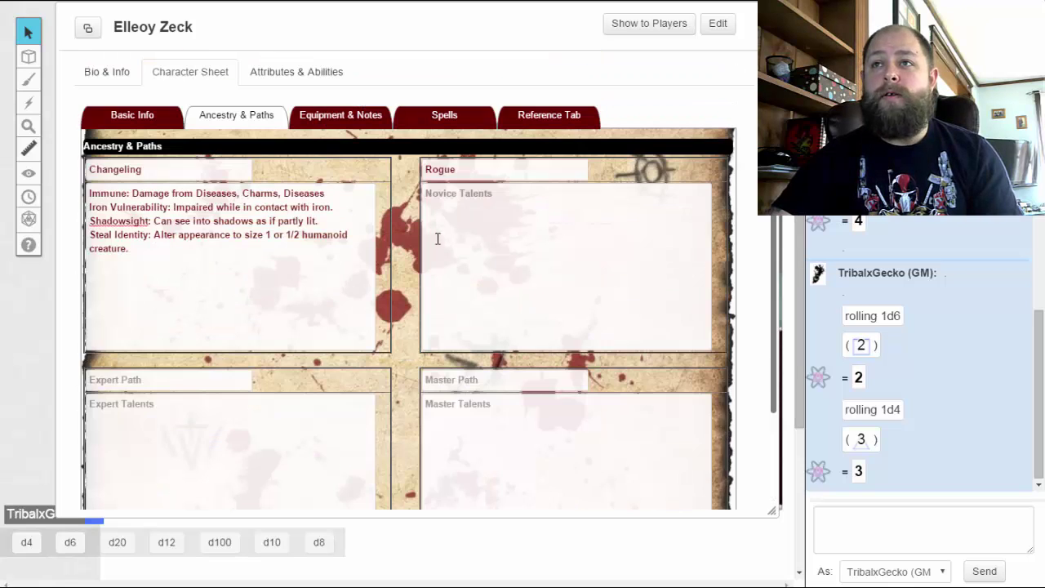
left_click(505, 204)
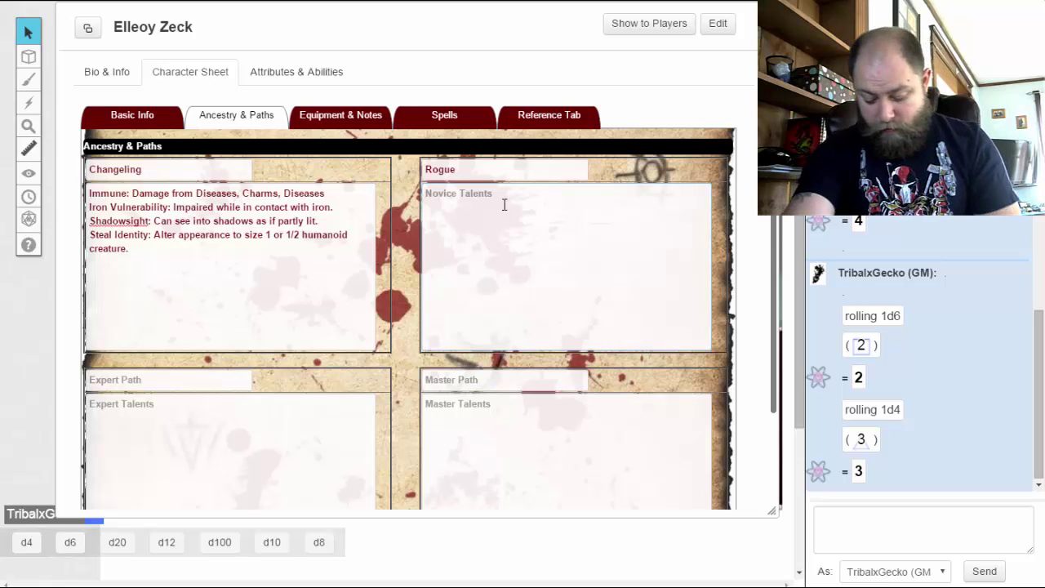
type("Nim")
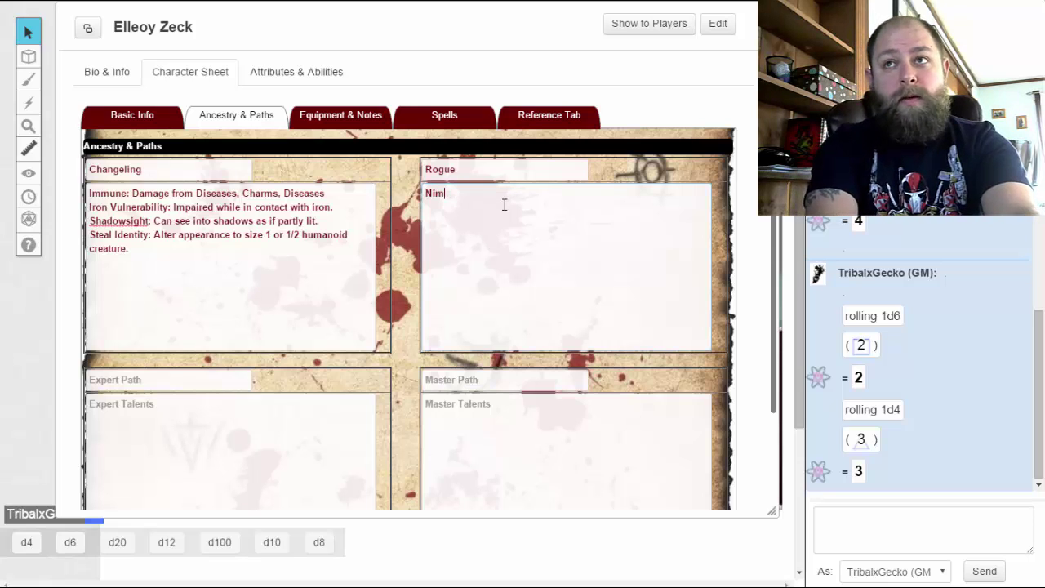
type("ble Rec")
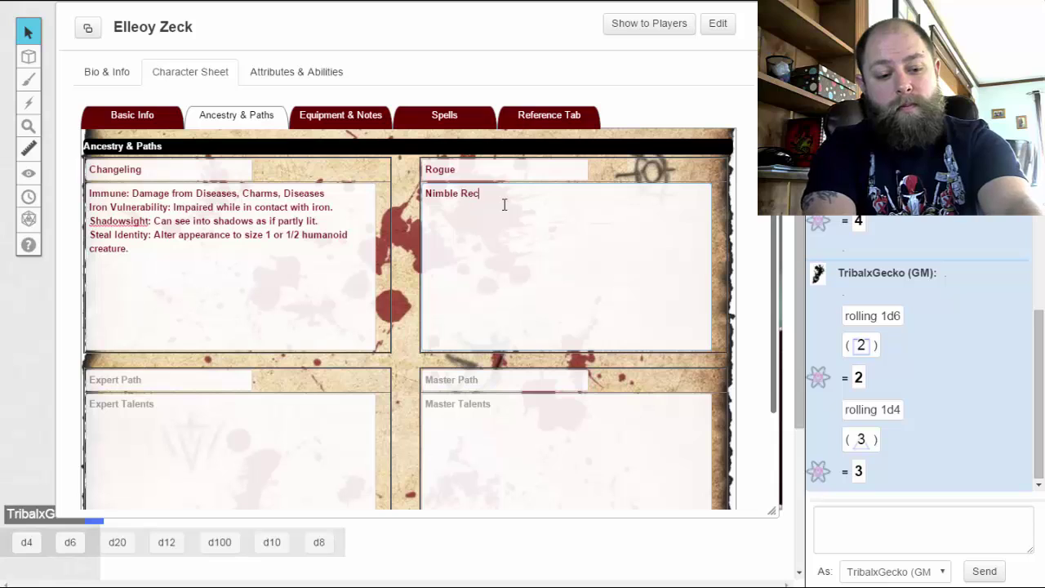
type("overy:")
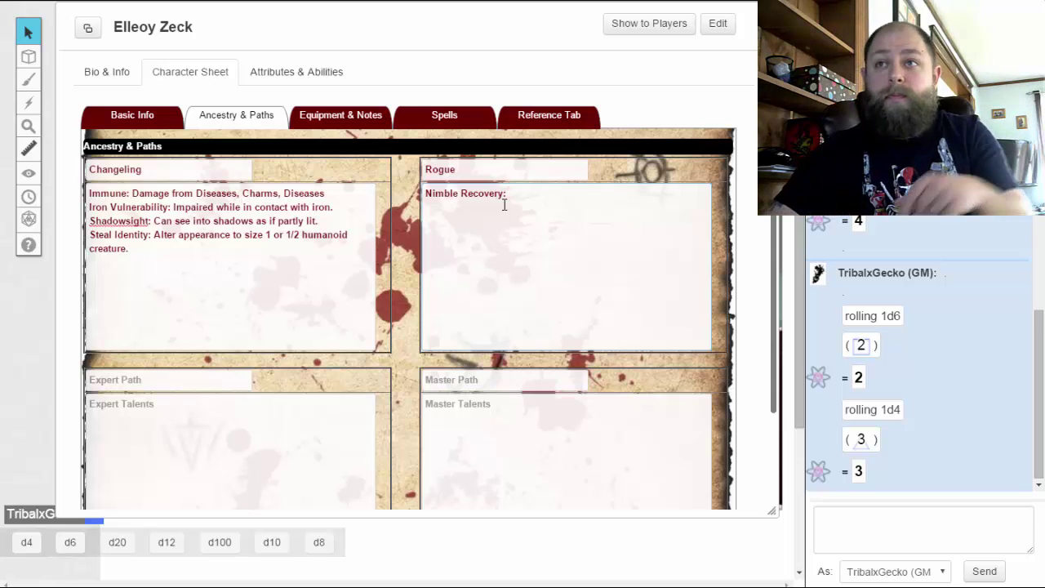
type("+32")
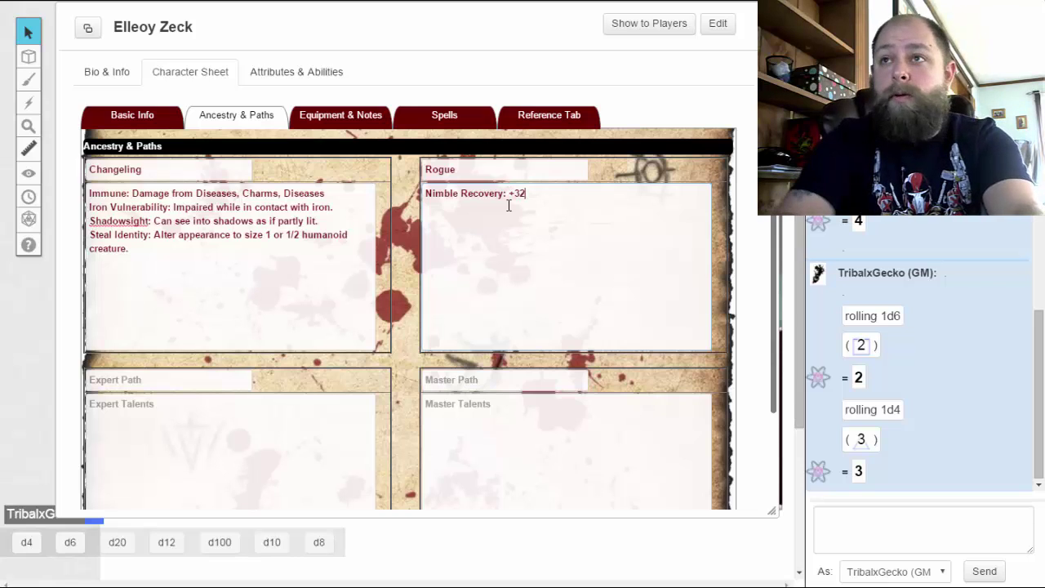
key("BackSpace")
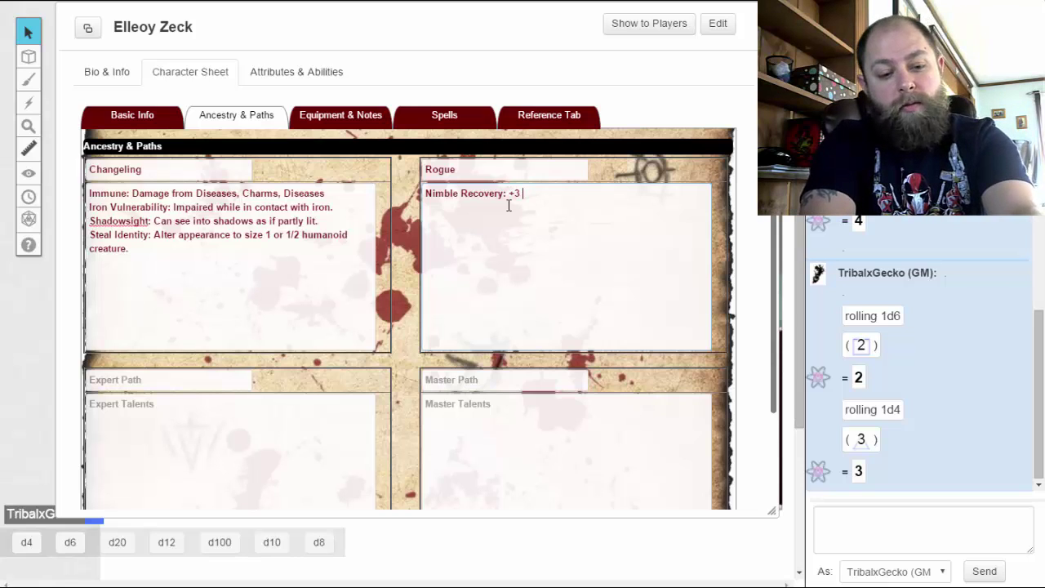
type("Health")
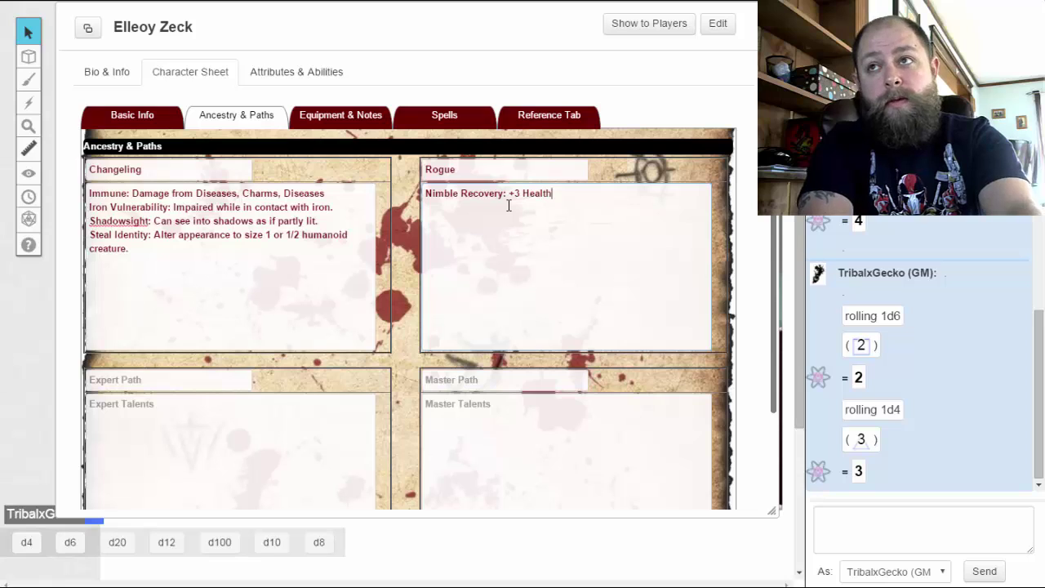
type(", and more")
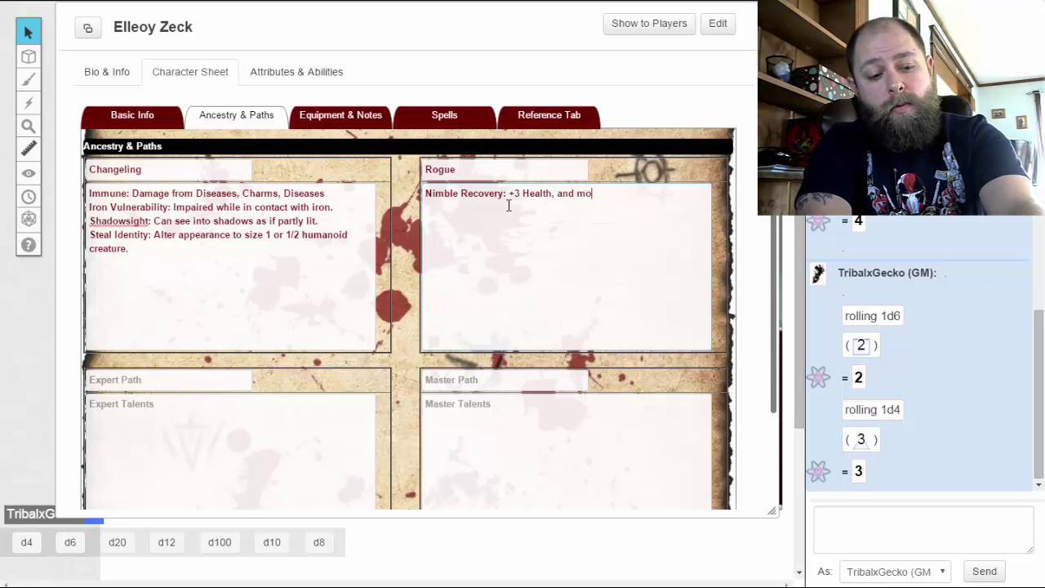
key("BackSpace")
key("BackSpace")
key("BackSpace")
key("BackSpace")
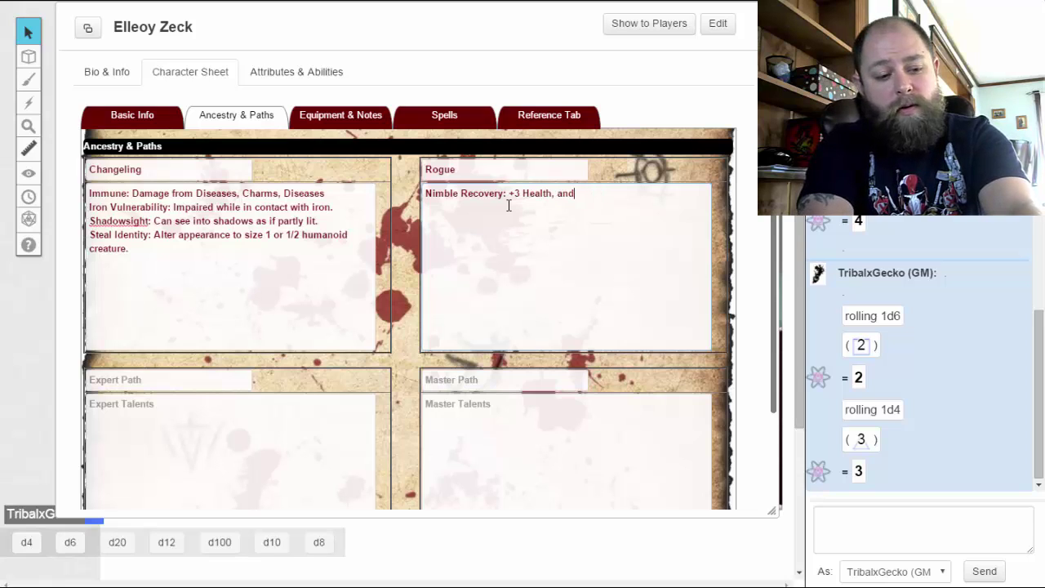
type("disengage f")
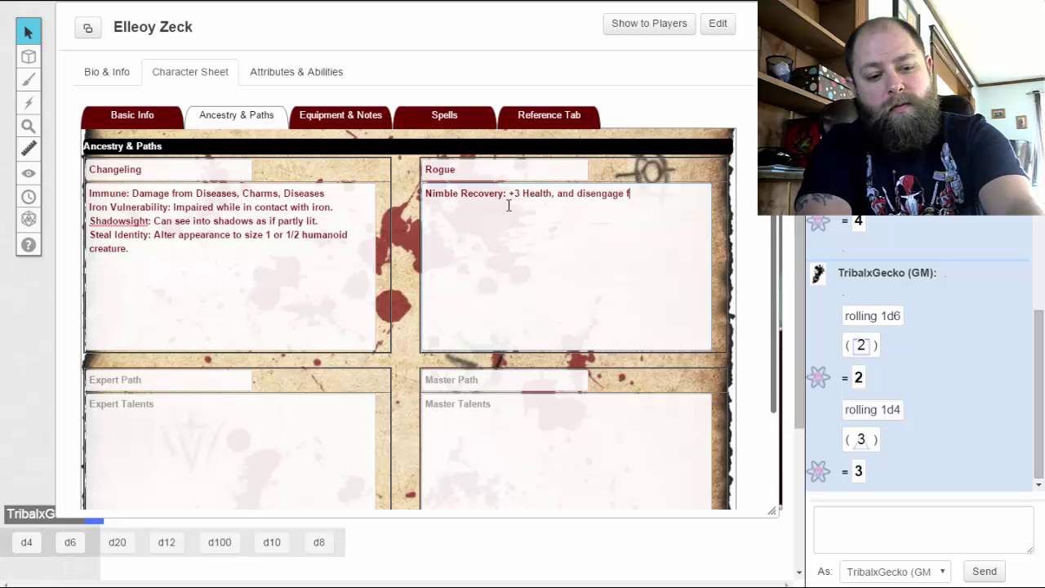
type("or free.")
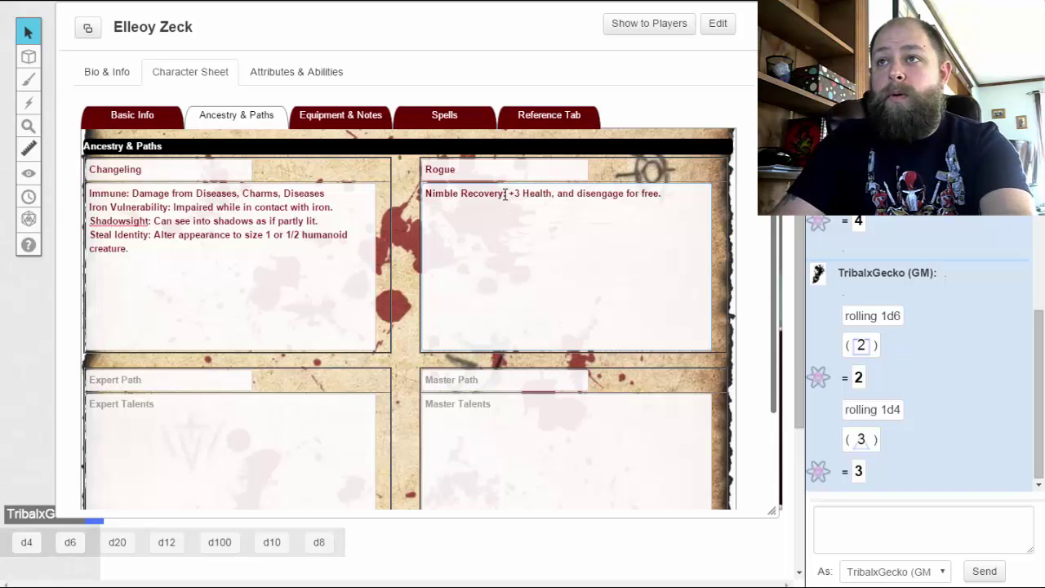
Step: Insert '1/rest you can heal' before +3 and begin a new 'Trickery: 1/round' line
left_click(508, 196)
type("1/rest")
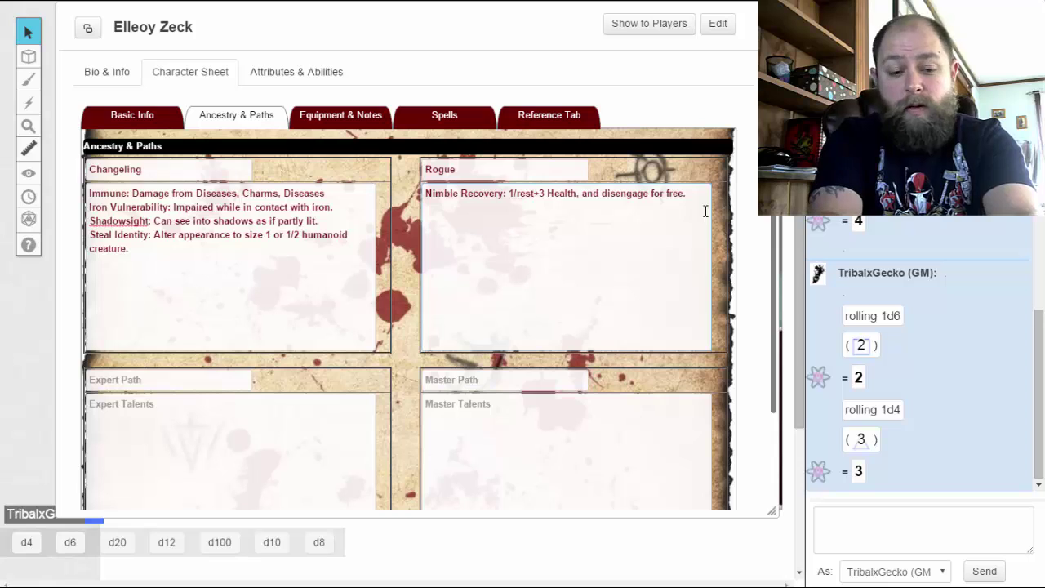
type(" you can heal")
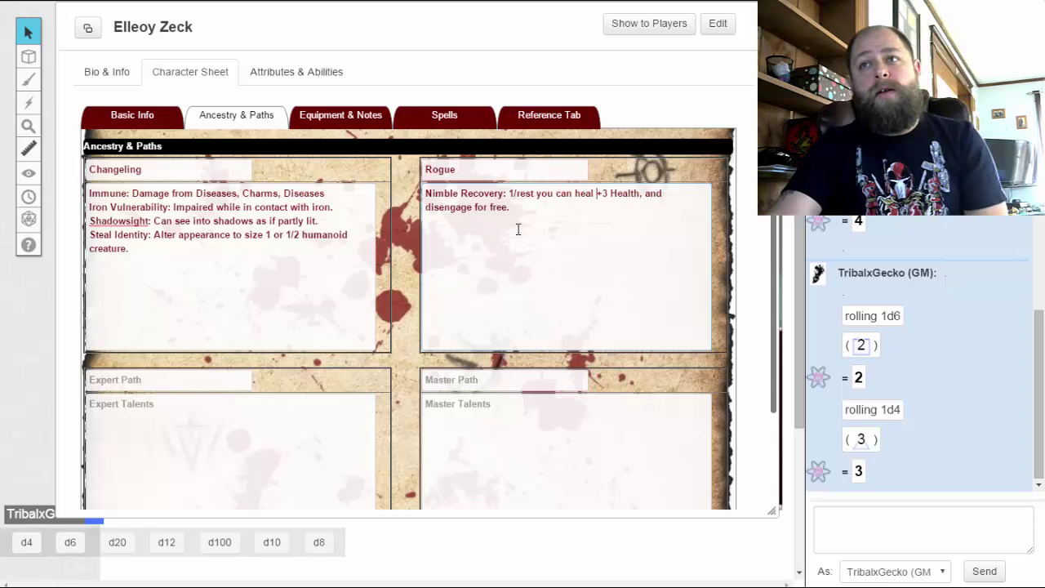
left_click(541, 217)
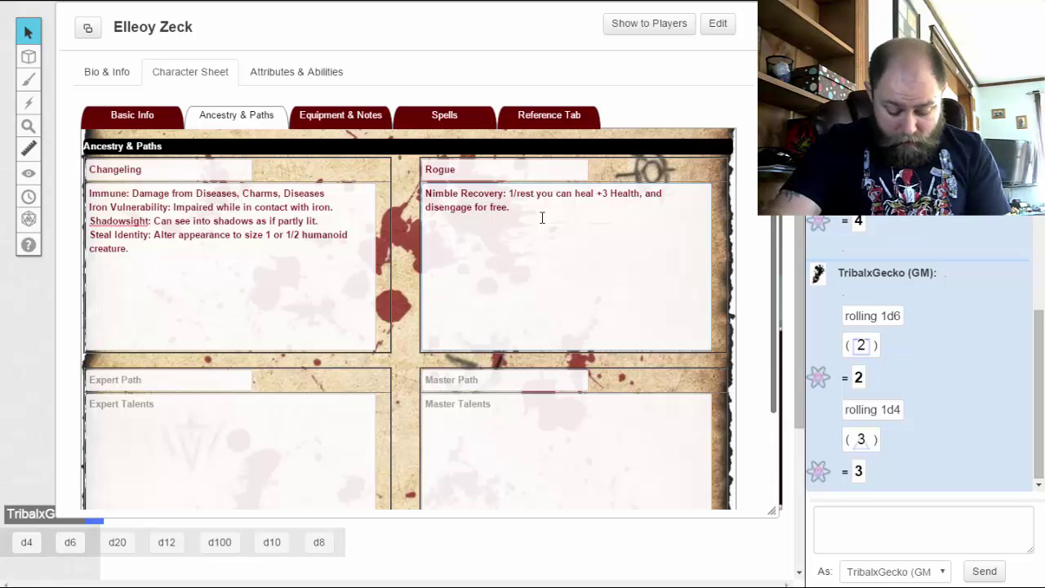
key("Return")
type("Trickery:")
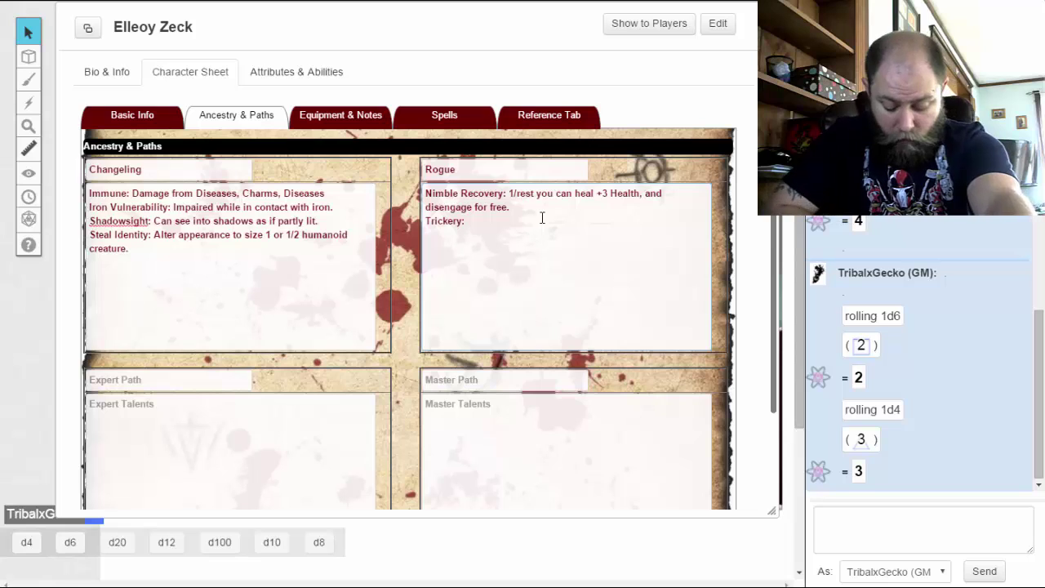
type(" 1")
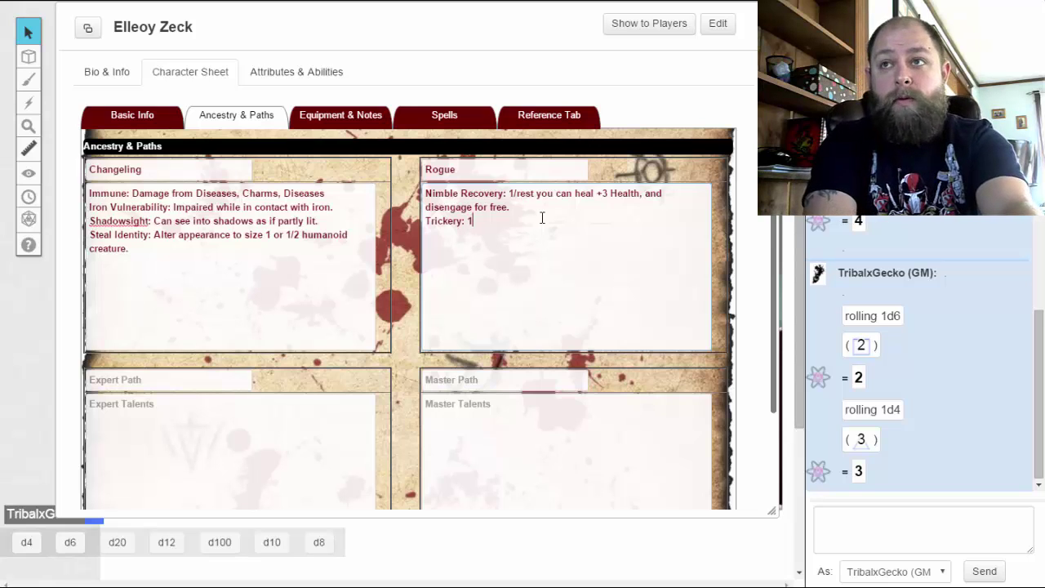
type("/round.")
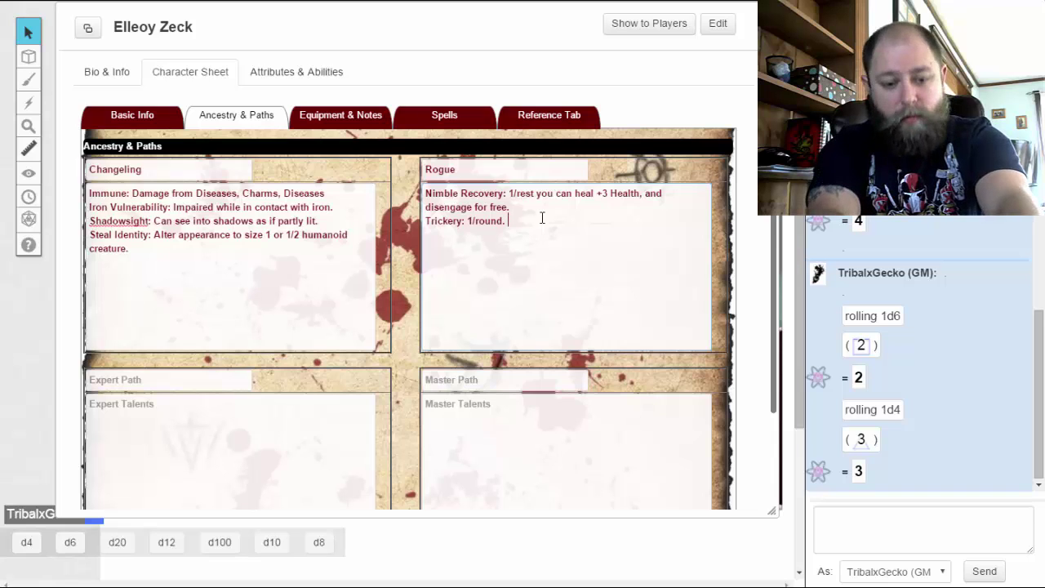
Step: Complete Trickery with '+1 boon to challenge or attack. If attack then +1d6 dmg' and add a blank line
type("+1")
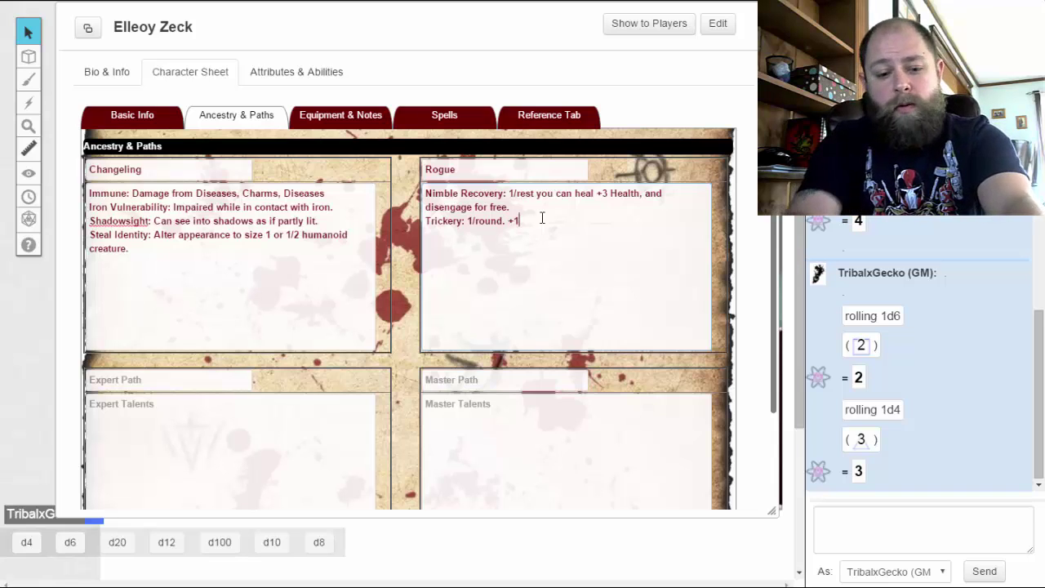
type(" boon to")
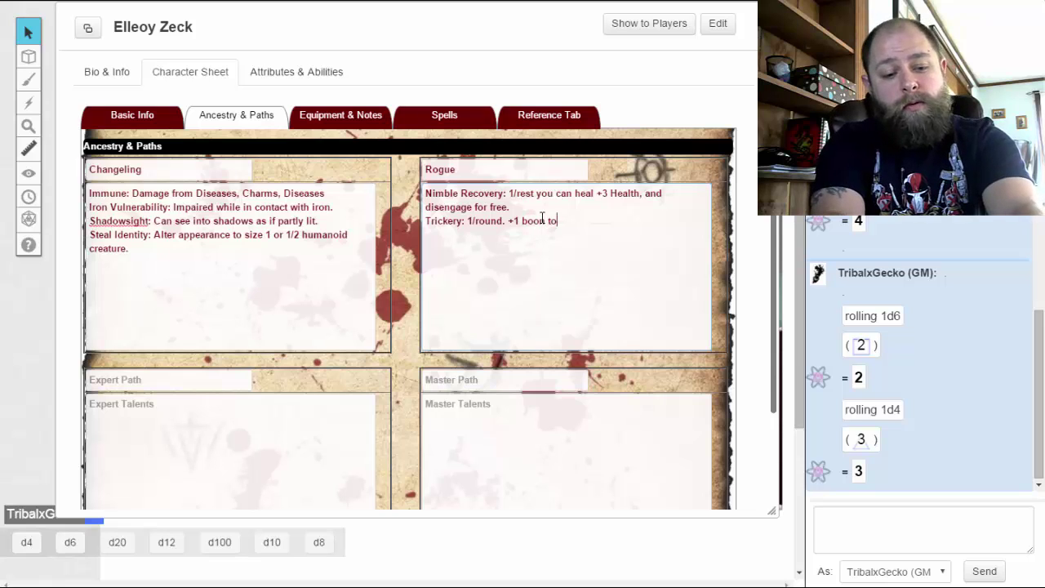
type(" challenge or attack")
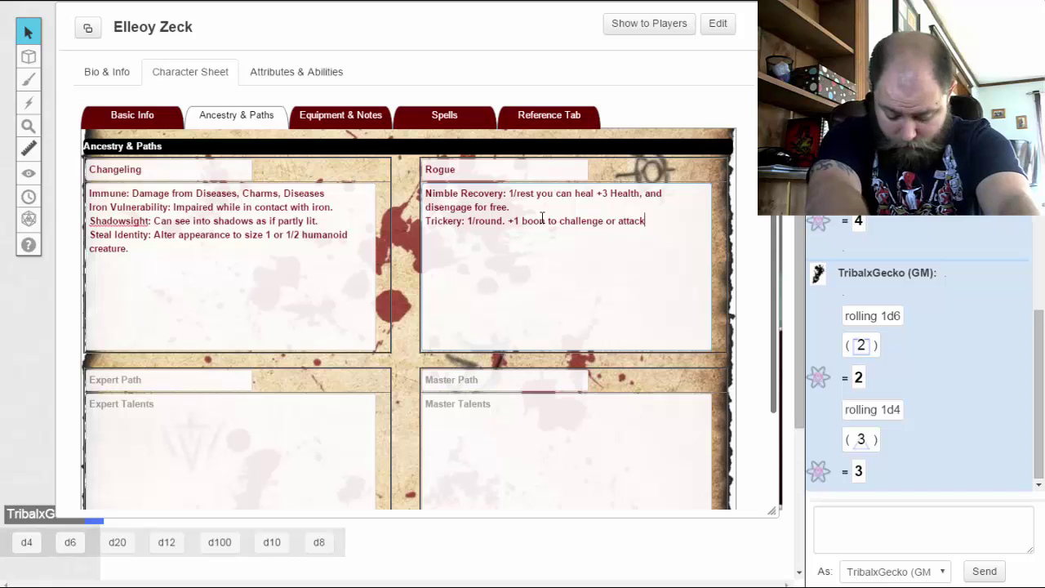
type(". I")
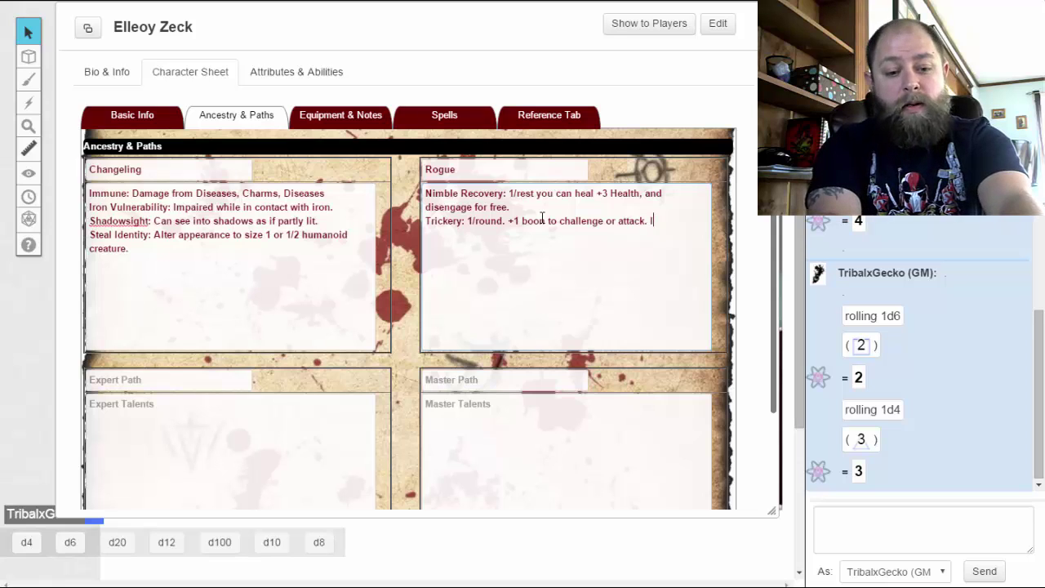
type("f attack t")
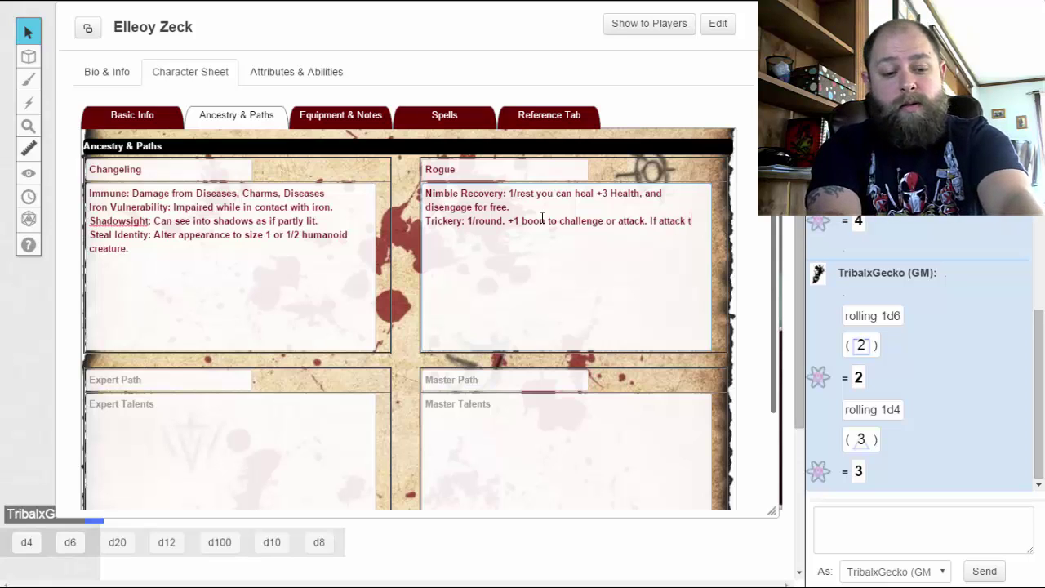
type("hen +1d6 dmg")
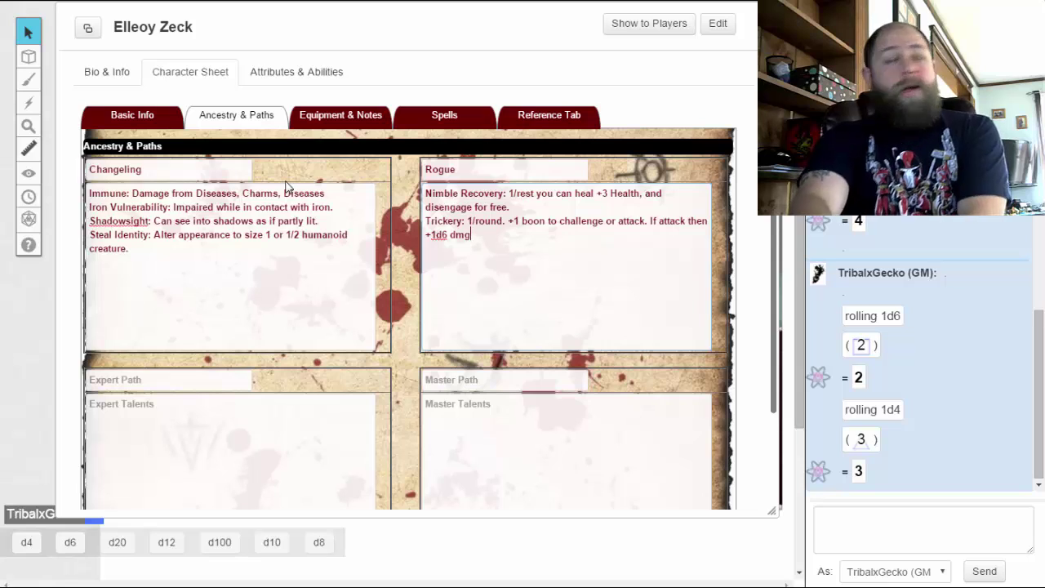
key("Return")
key("Return")
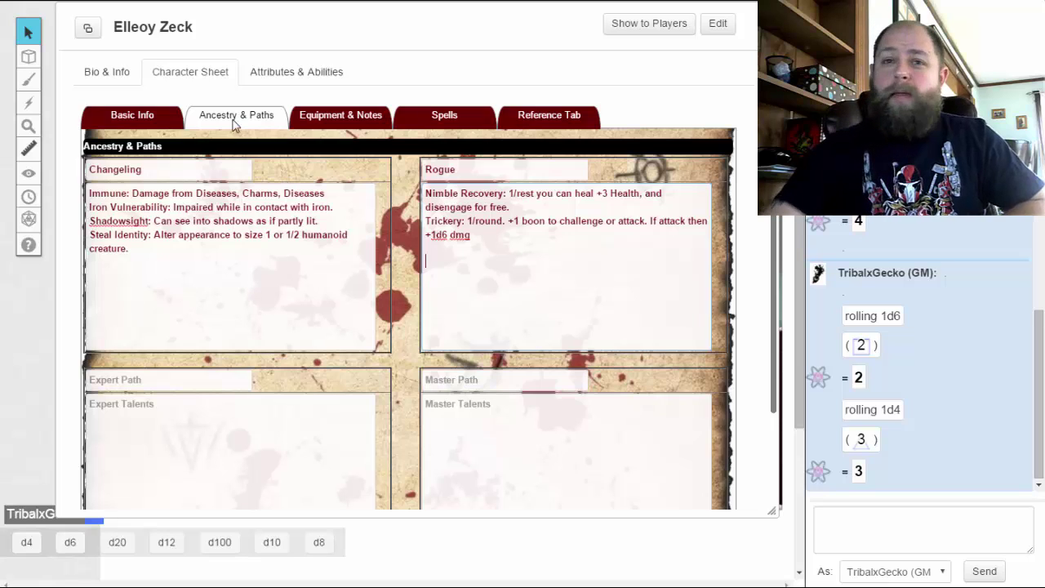
Step: Roll a d6 in chat, then write 'I learned my rogue skills as a criminal.' below Trickery
left_click(71, 544)
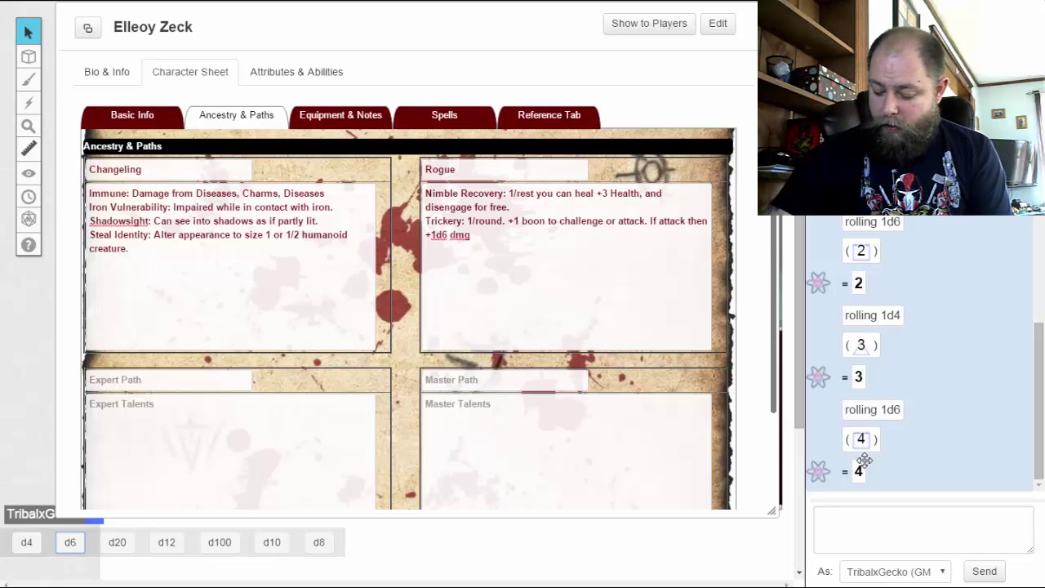
left_click(556, 274)
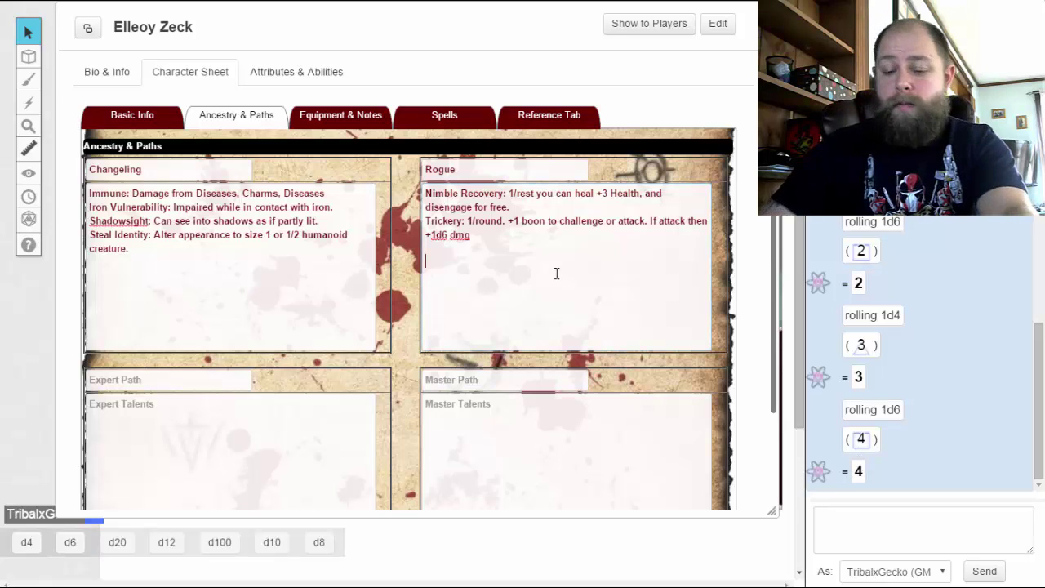
type("You ha")
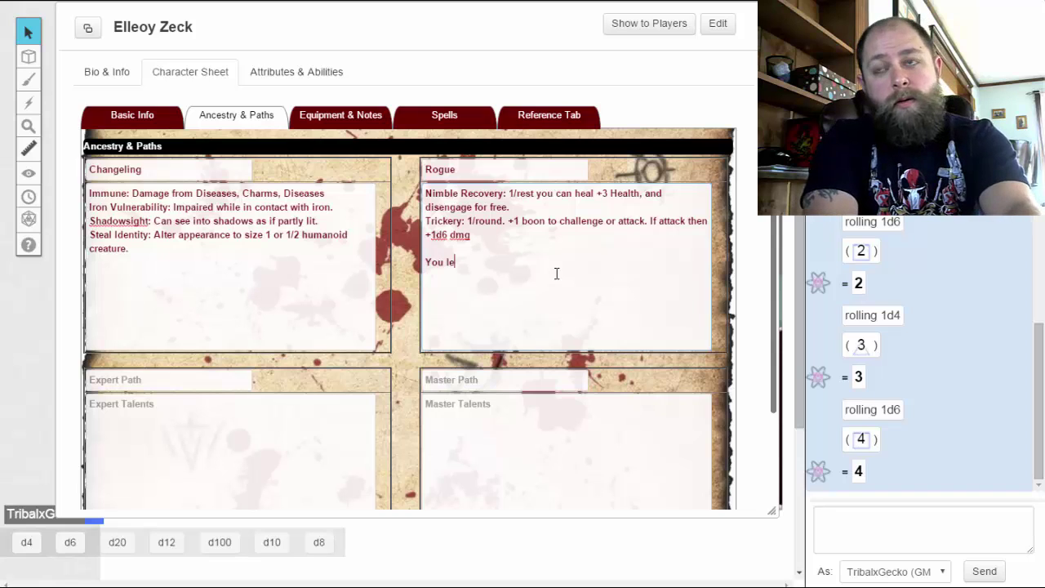
key("BackSpace")
key("BackSpace")
key("BackSpace")
key("BackSpace")
key("BackSpace")
key("BackSpace")
type("I le")
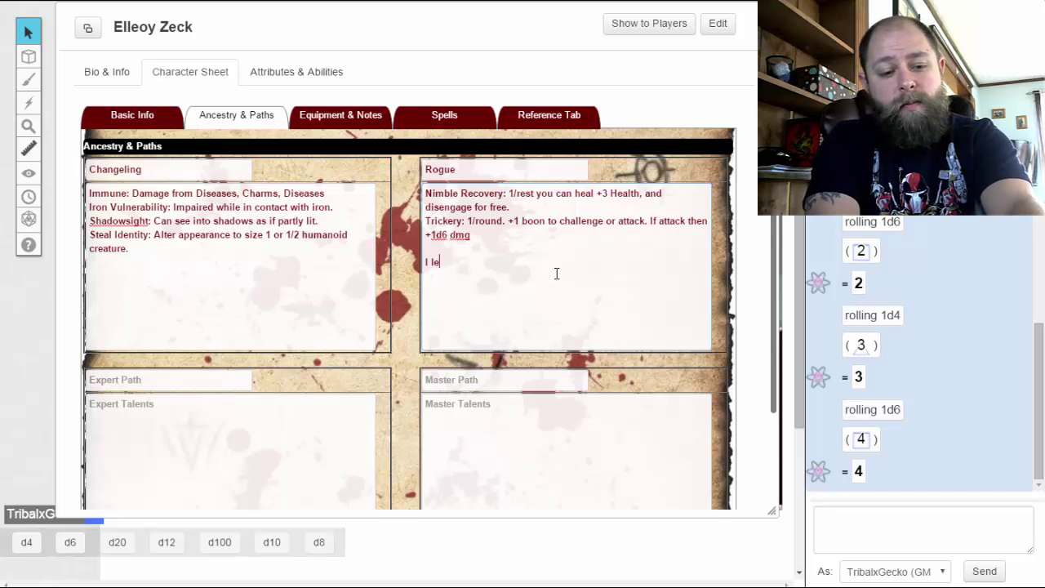
type("arned my rogu")
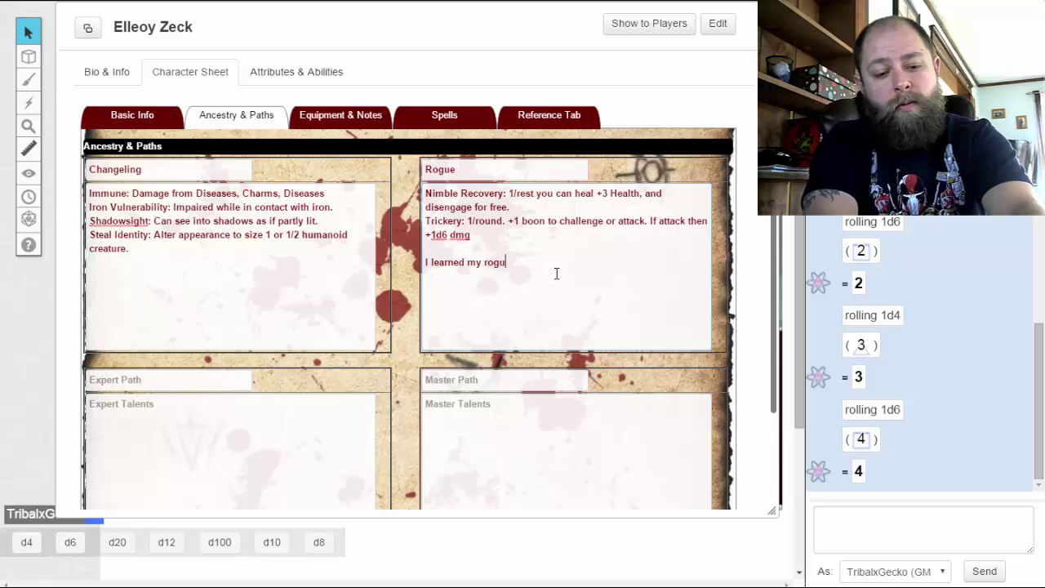
type("e skills as")
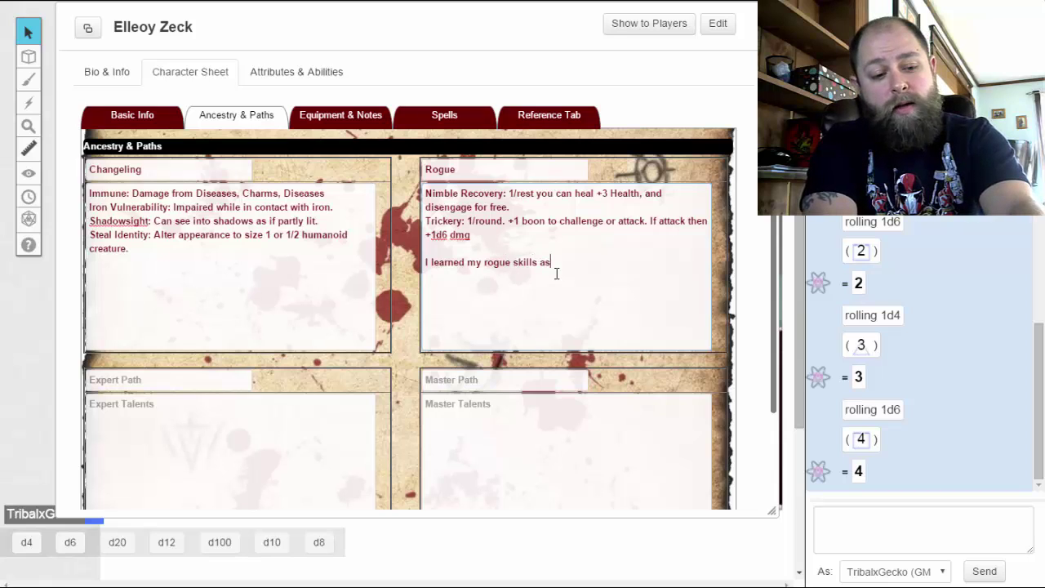
type(" a criminal.")
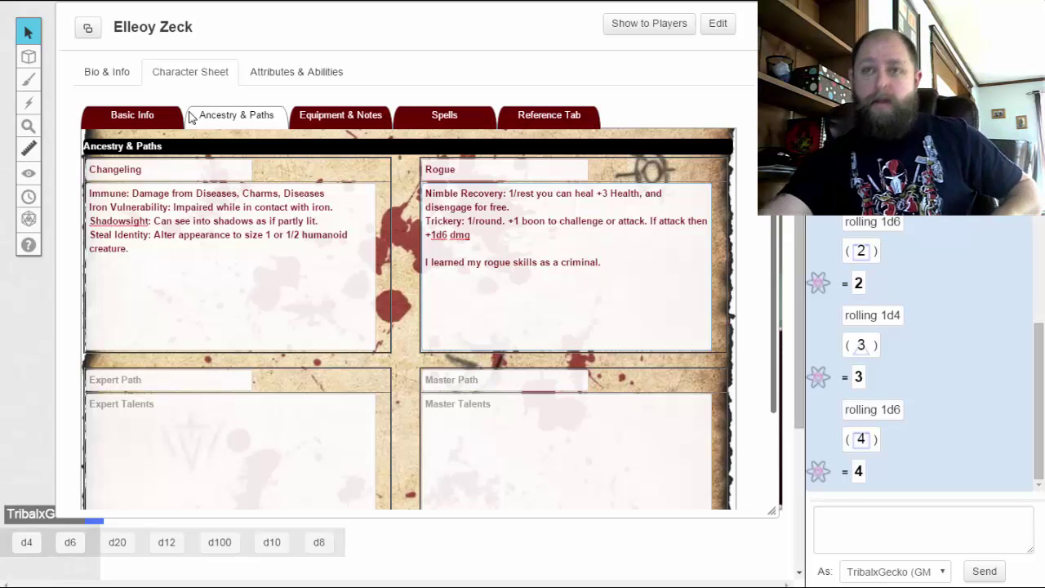
Step: Show the Basic Info page and send /roll 3d6 to chat, which comes up 9
left_click(131, 116)
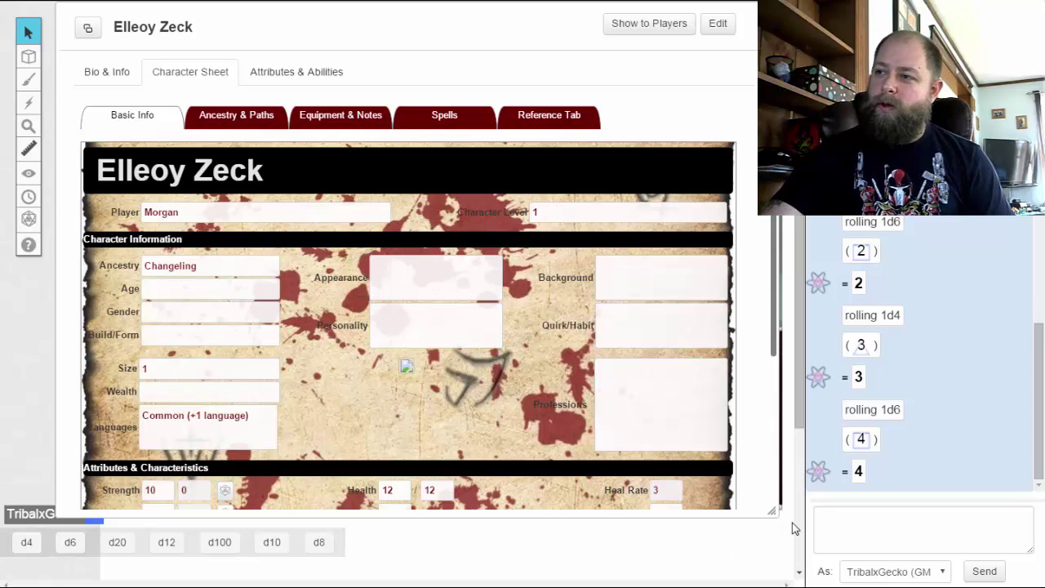
left_click(863, 529)
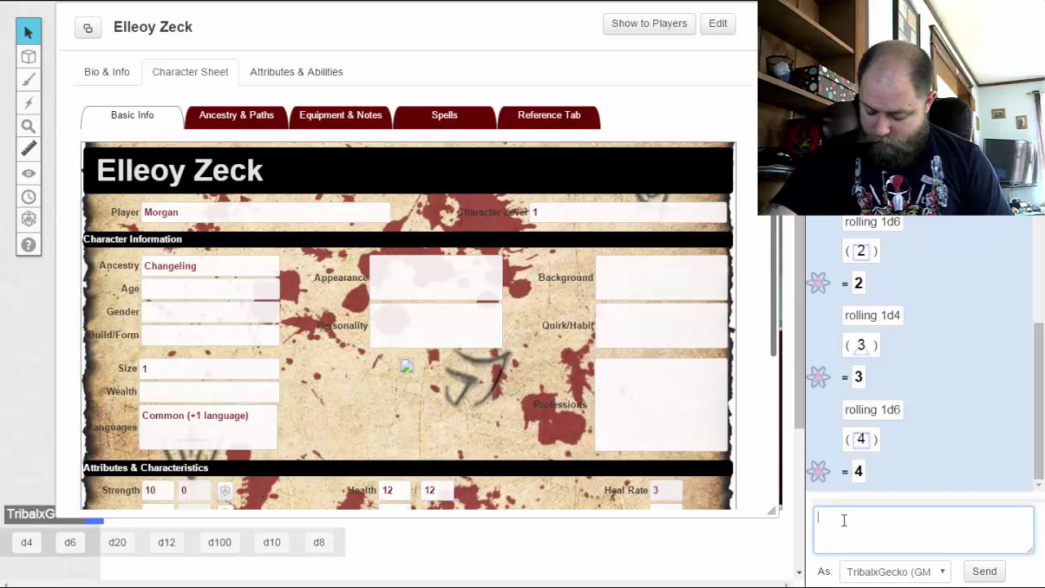
type("/rol")
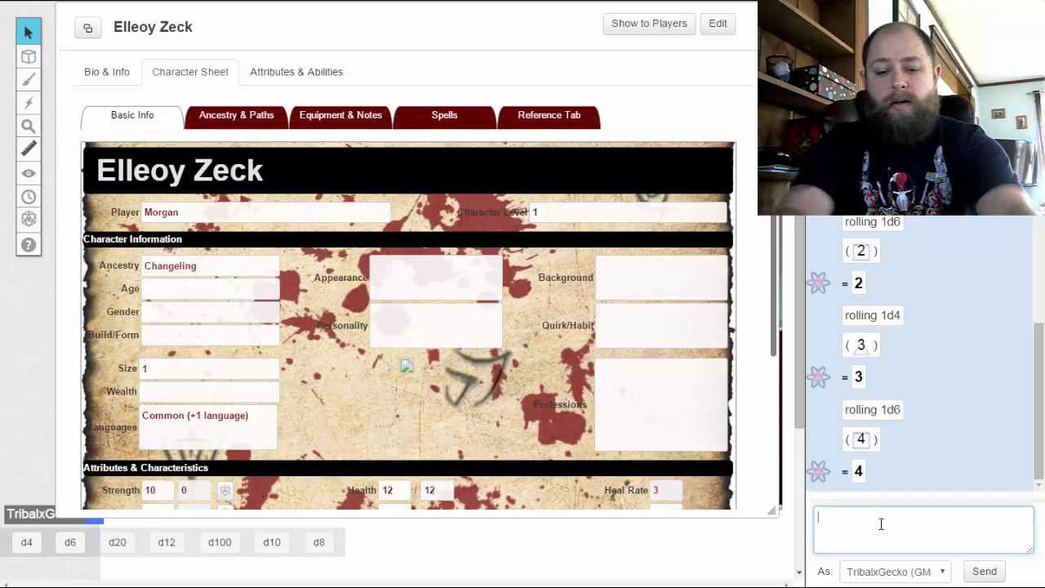
type("l 3d6")
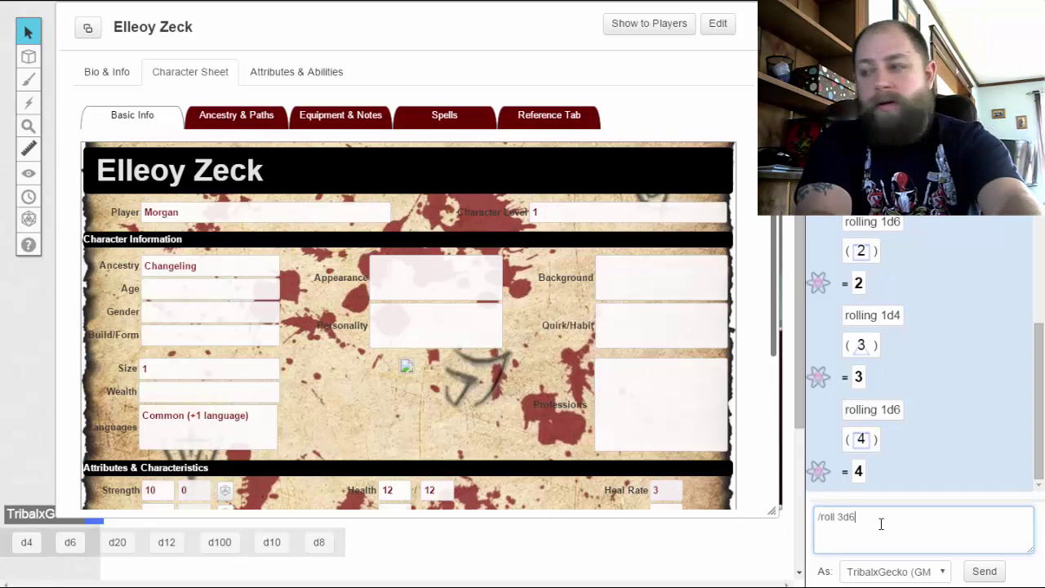
key("Return")
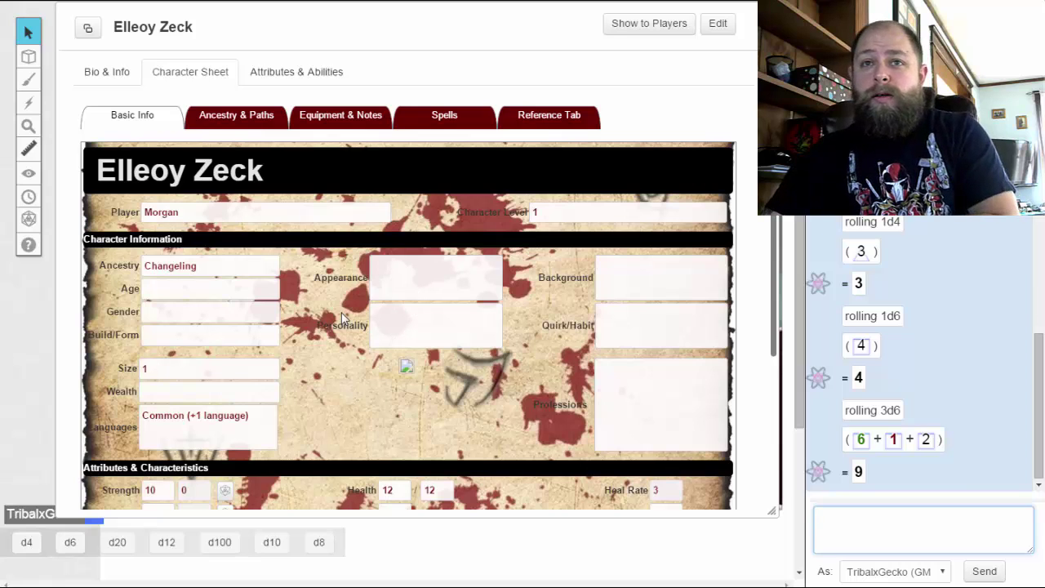
left_click(221, 294)
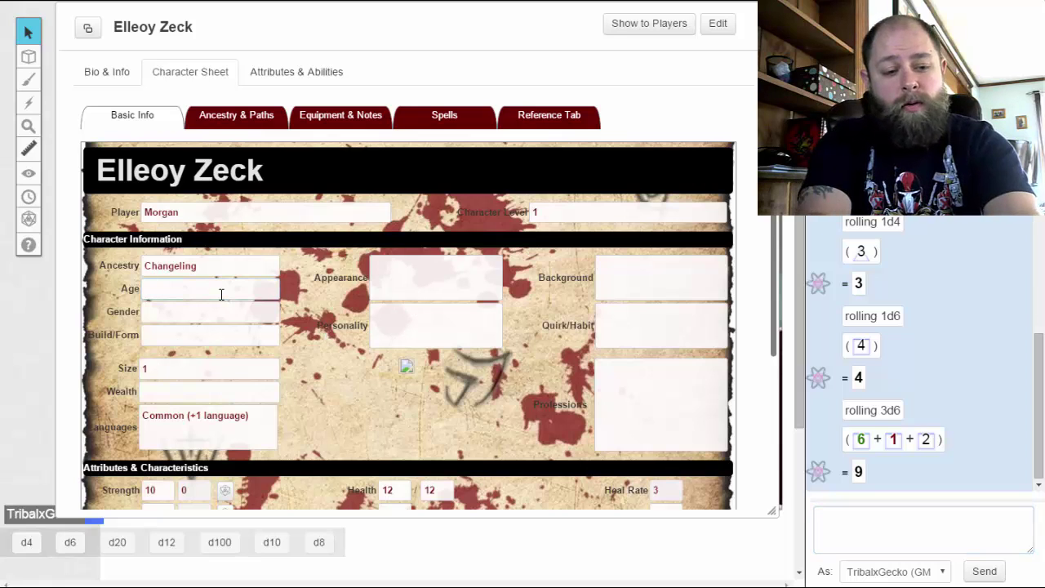
Step: Enter Age 'Real (24)', roll a d6, and enter Gender 'Appear (Female)'
type("Real (")
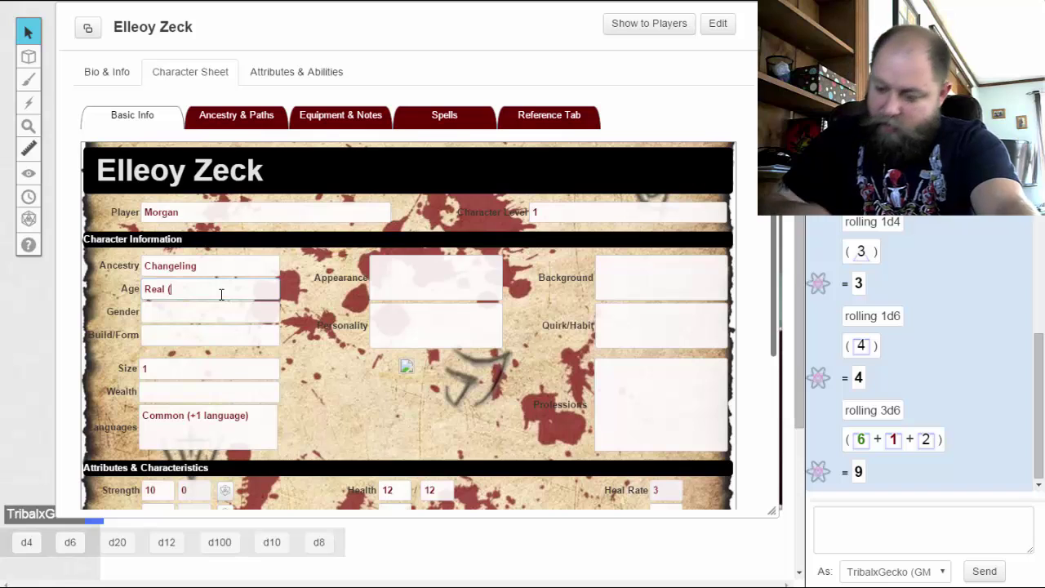
type("24)")
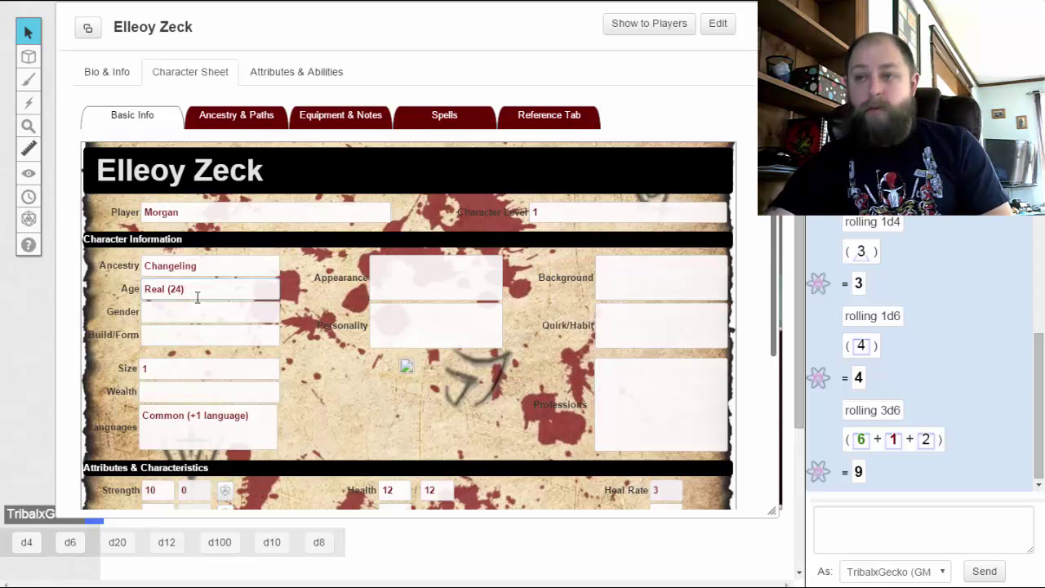
left_click(71, 543)
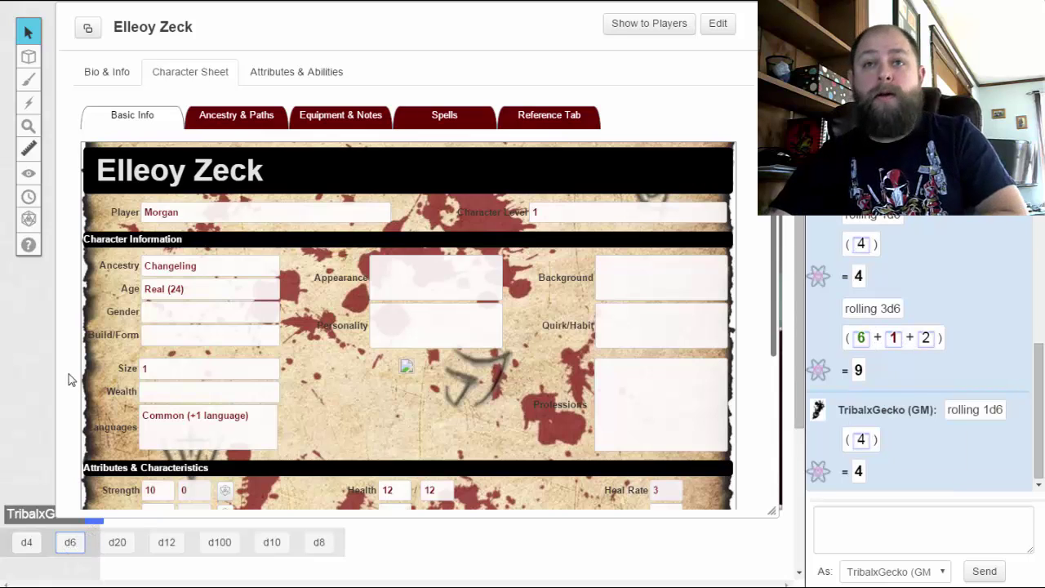
left_click(166, 314)
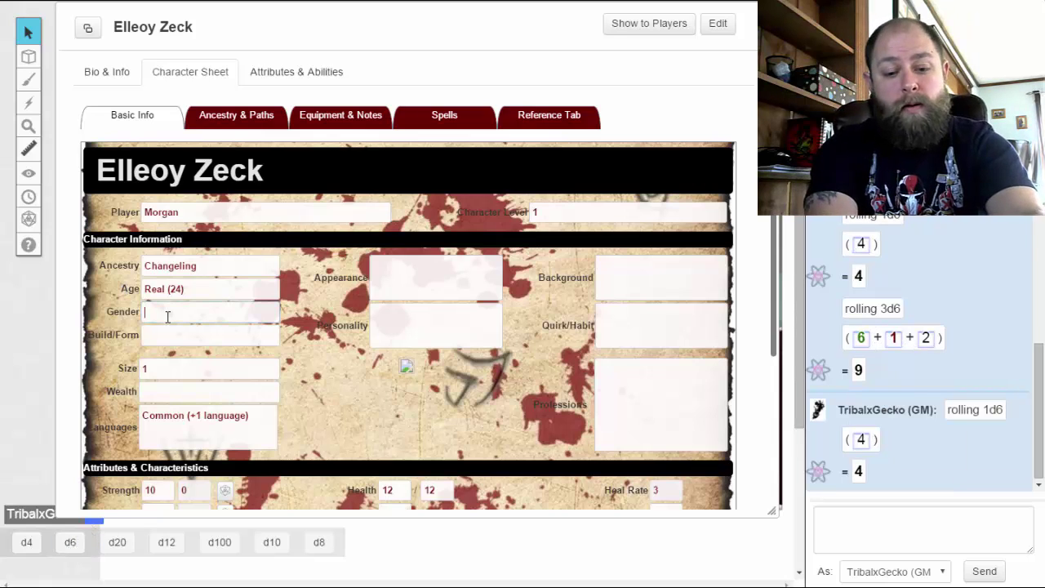
type("Appear (Femal")
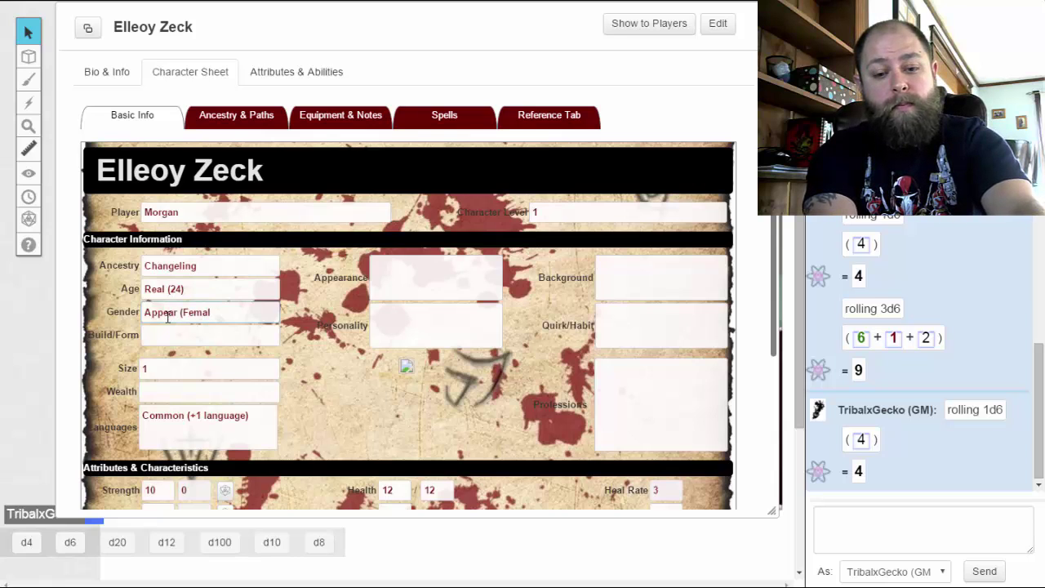
type("e)")
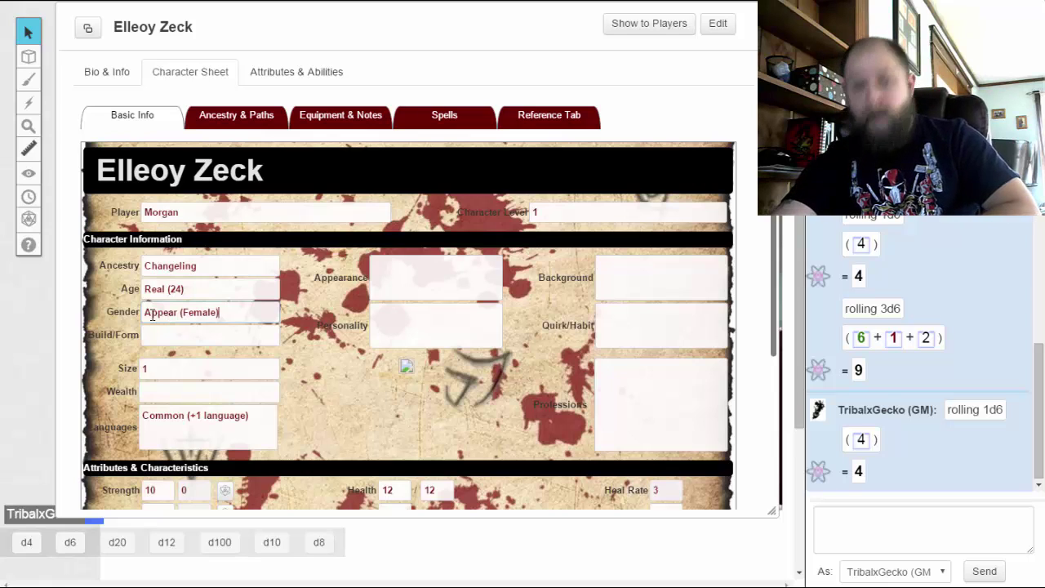
Step: Send /roll 3d6 to chat, totaling 12
left_click(889, 546)
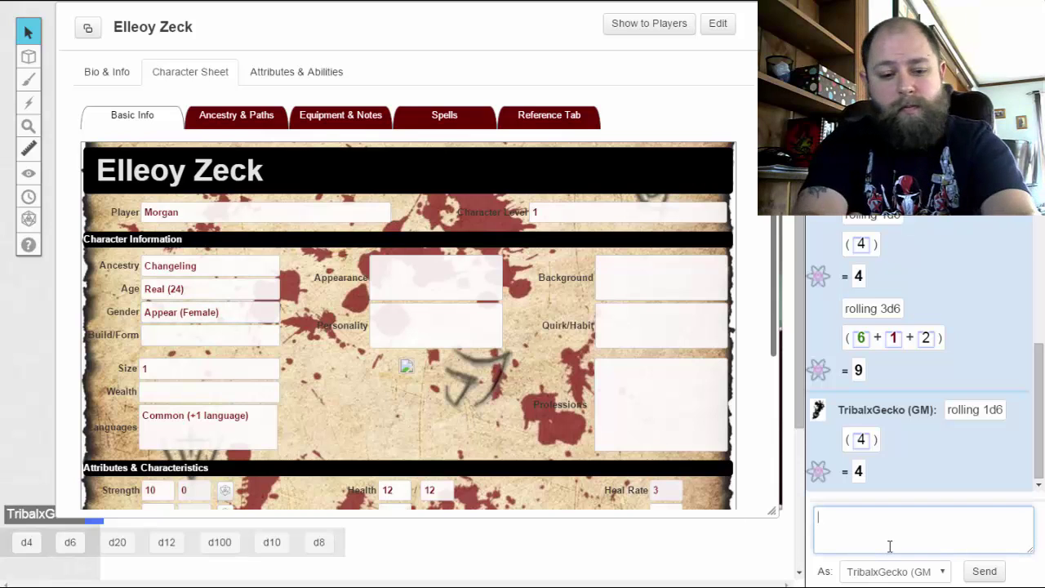
type("/roll 3d6")
key("Return")
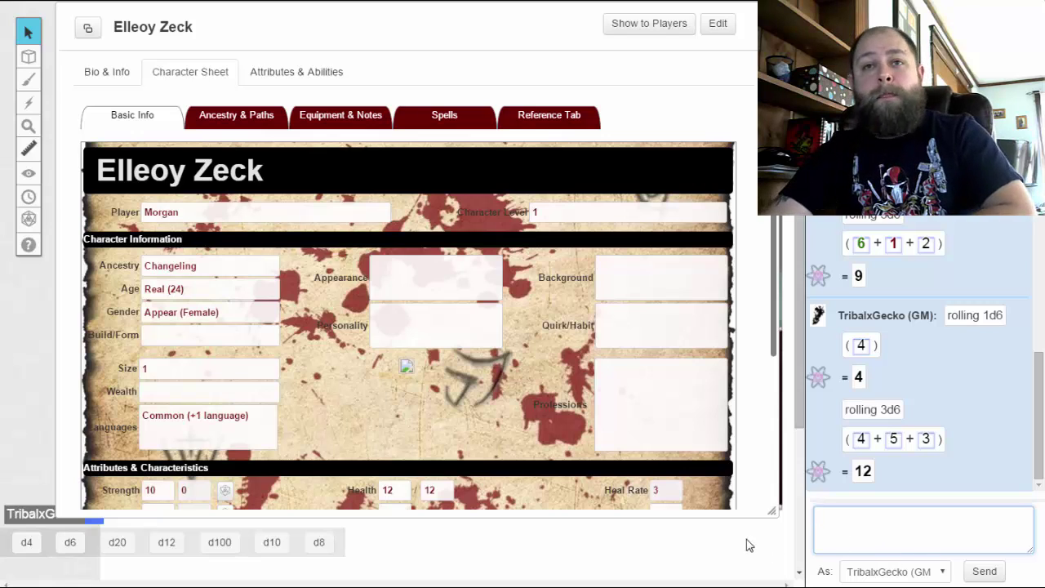
Step: Append '(Human)' to the Changeling ancestry and resend the 3d6 roll, which totals 12
left_click(206, 271)
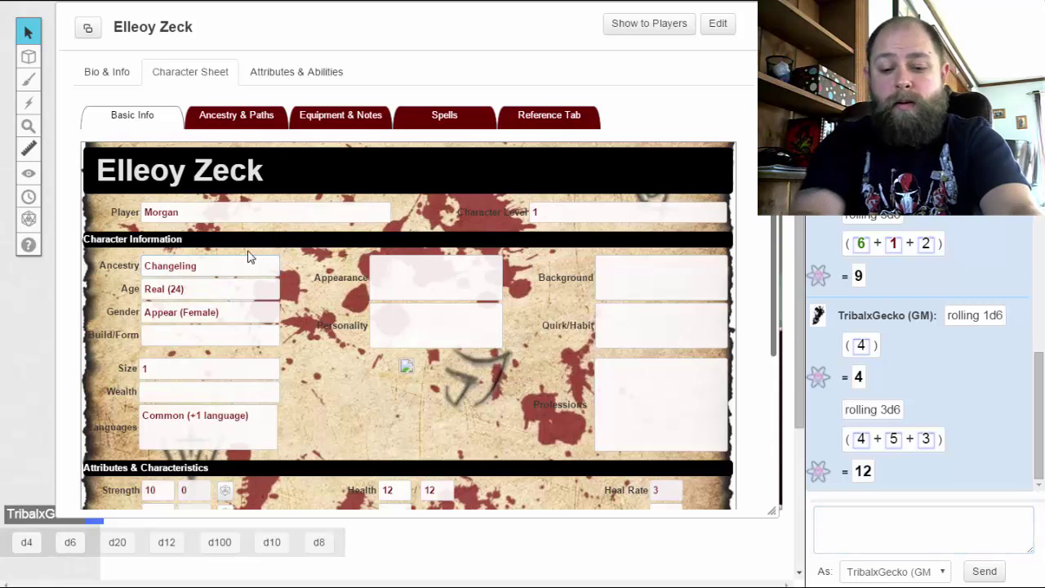
type("(Hum")
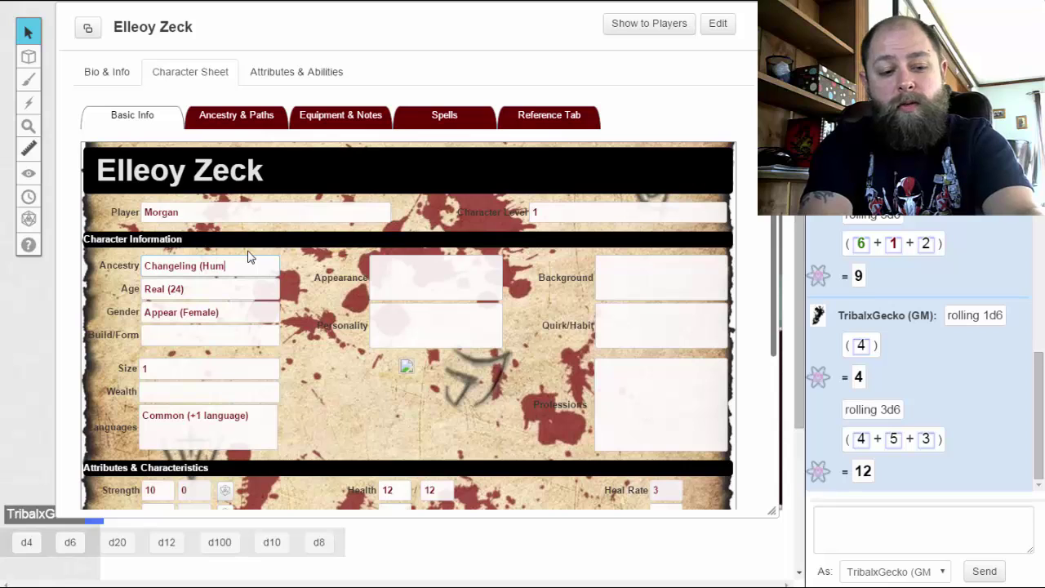
type("an)")
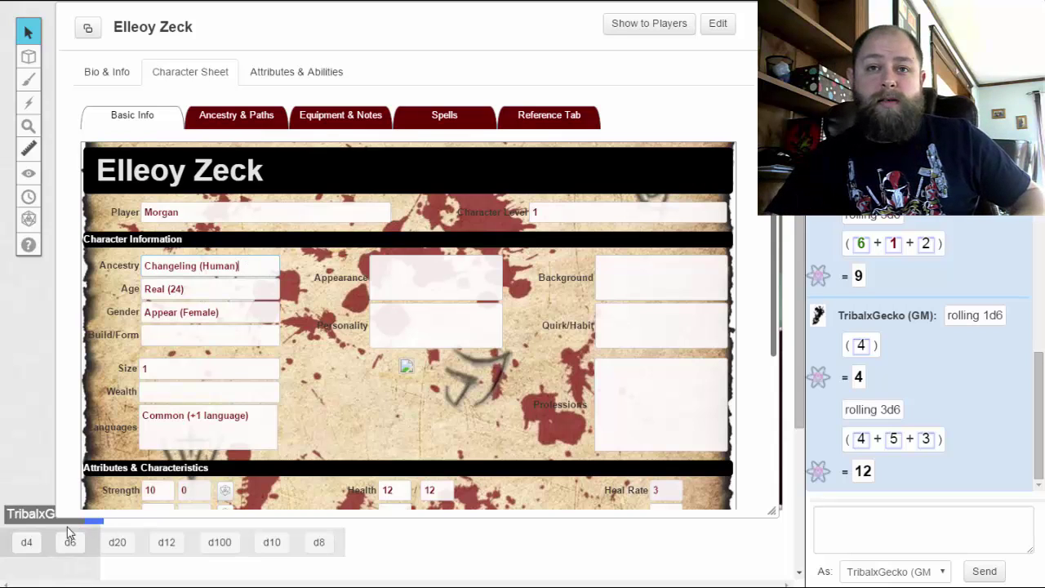
left_click(849, 524)
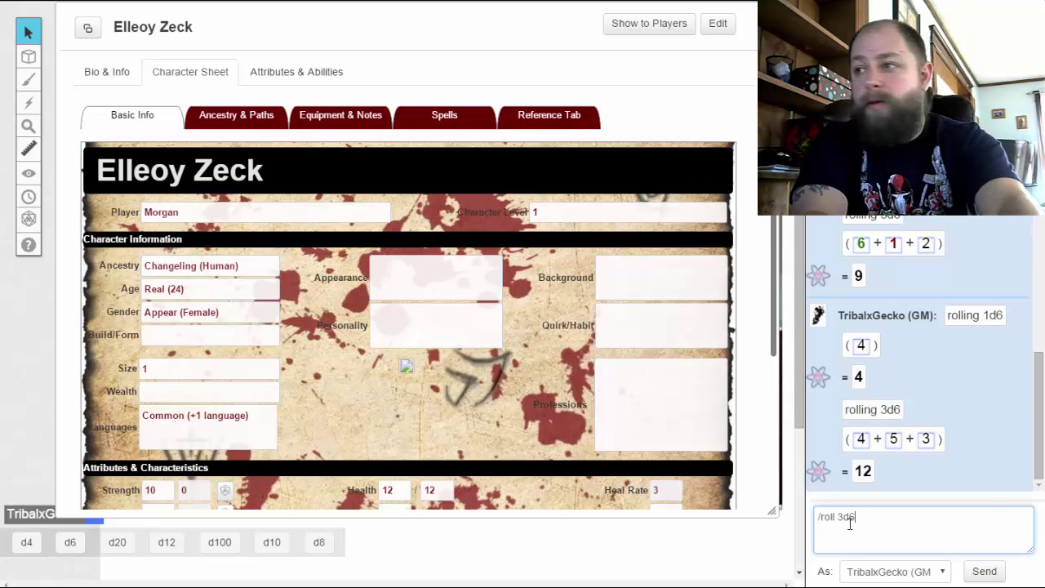
key("Return")
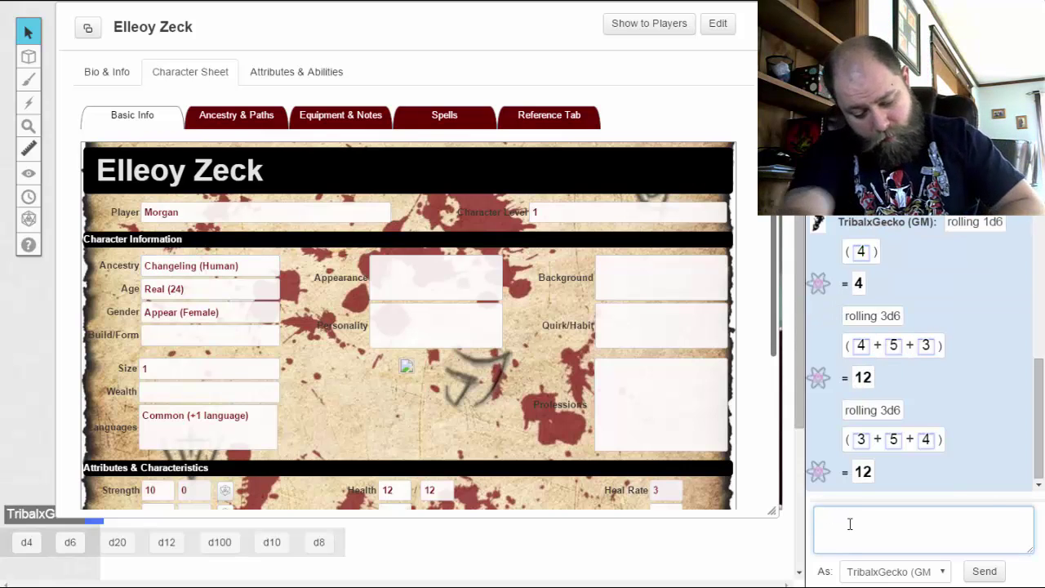